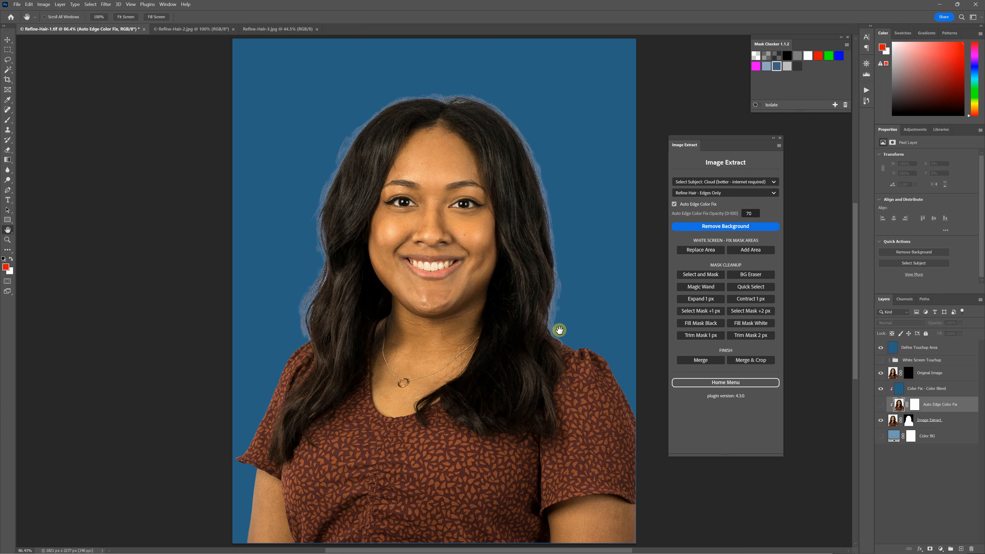
# Turn on the visibility of the Auto Edge Color Fix layer
pyautogui.click(881, 405)
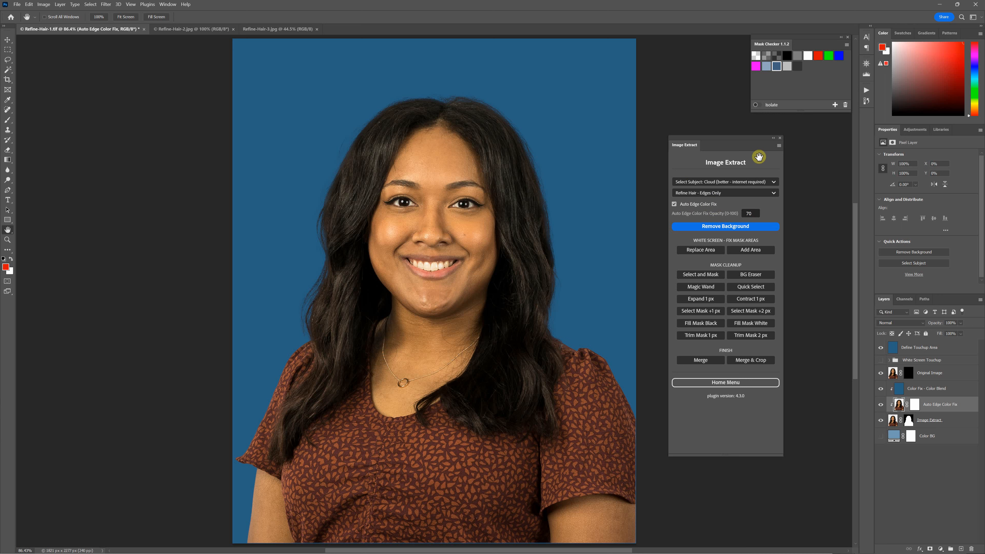
pyautogui.click(91, 5)
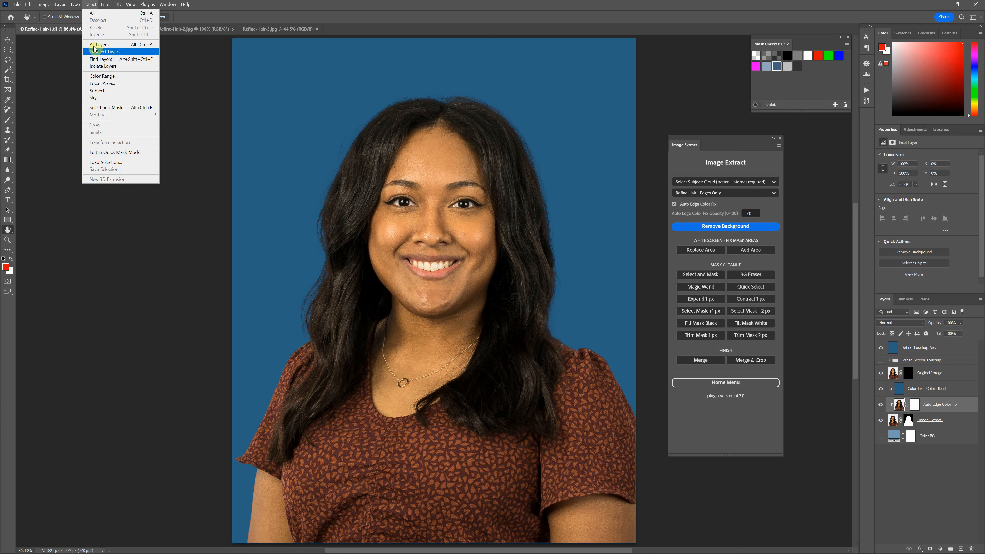
pyautogui.click(326, 23)
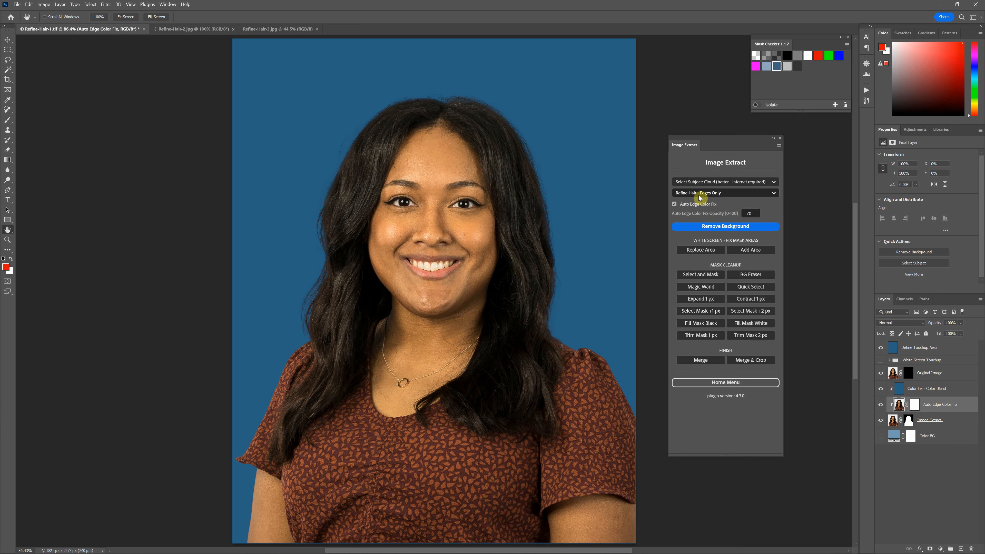
# Inspect the Image Extract layer's mask, and compare the portrait with the Auto Edge Color Fix layer hidden and shown
pyautogui.keyDown('alt'); pyautogui.click(908, 423); pyautogui.keyUp('alt')
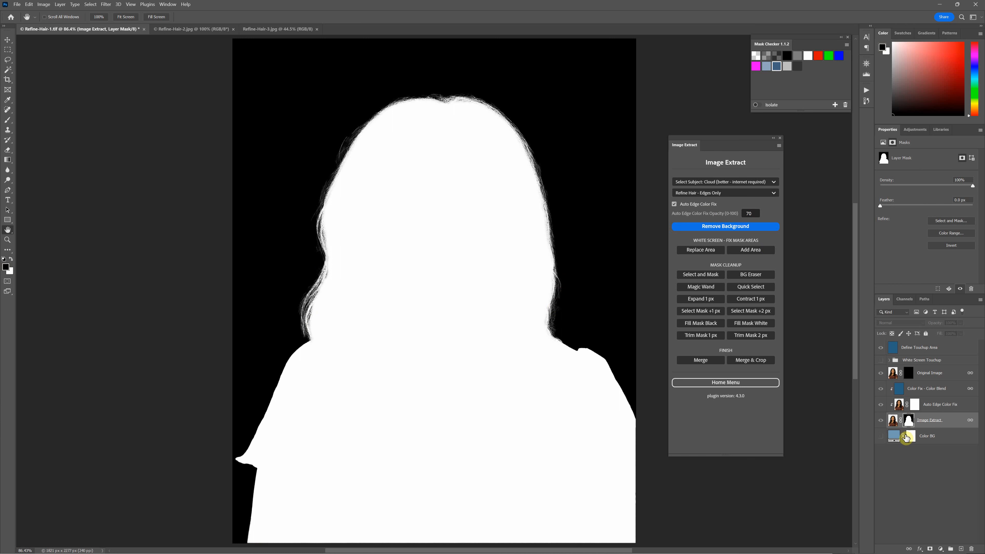
pyautogui.click(893, 420)
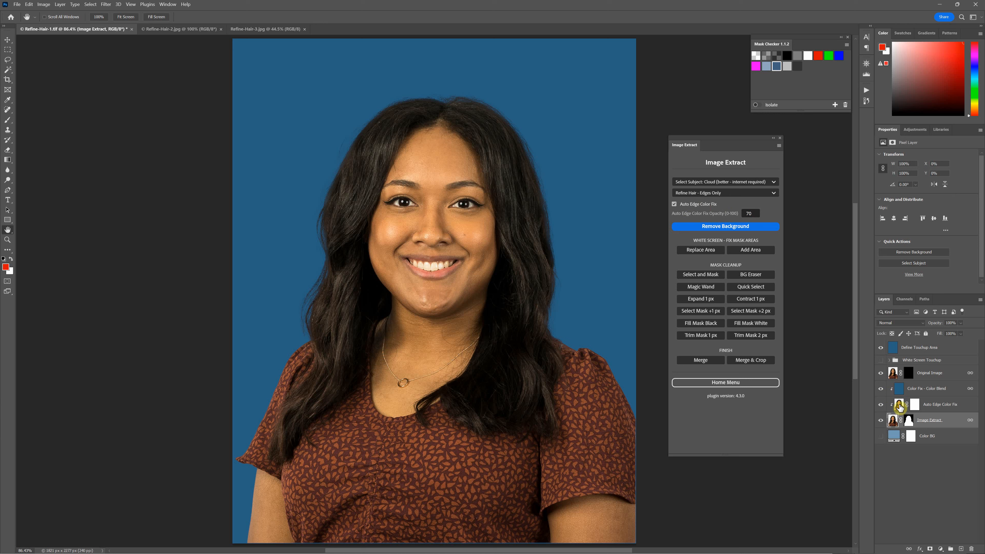
pyautogui.click(881, 404)
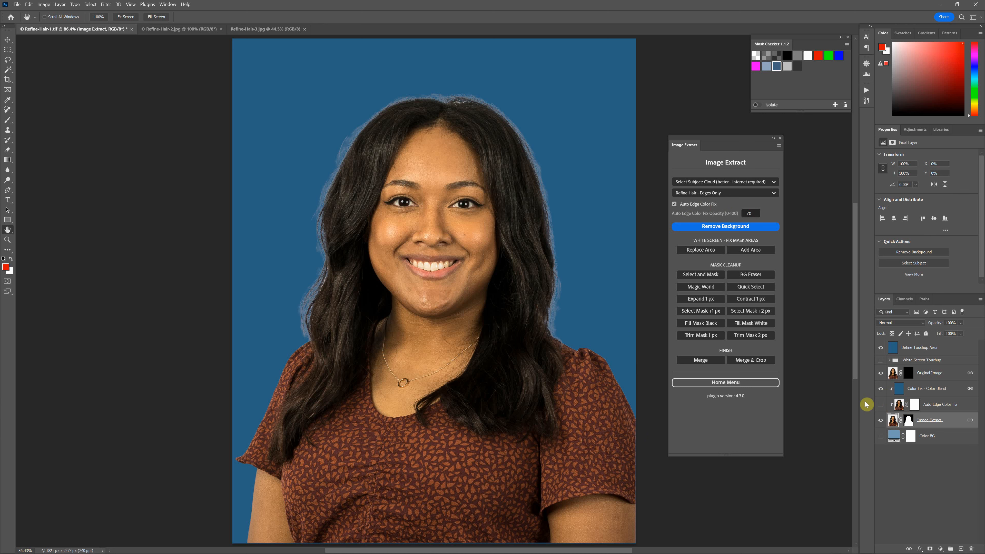
pyautogui.click(881, 404)
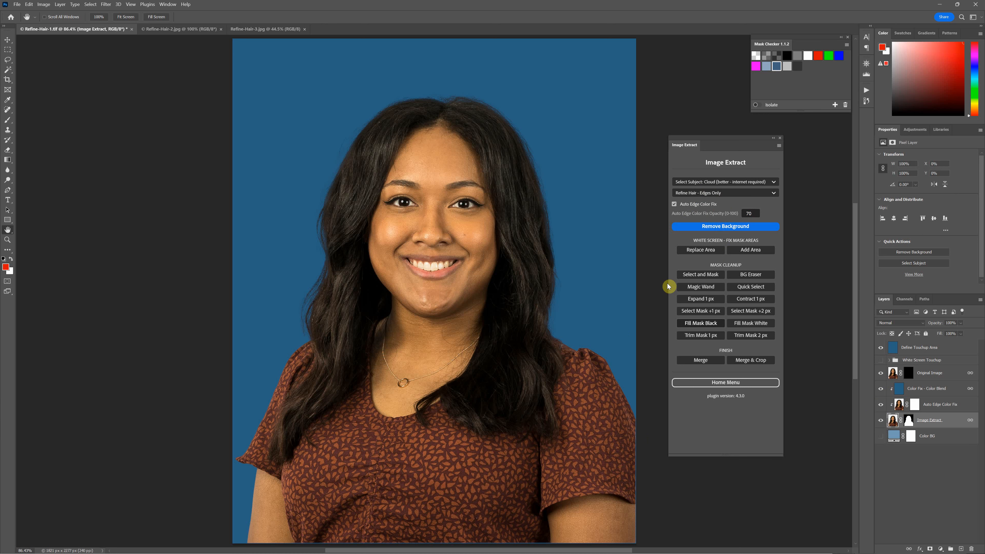
# Open the Image Extract layer's mask in Select and Mask to view the Refine Hair option, and cancel without changes
pyautogui.click(698, 194)
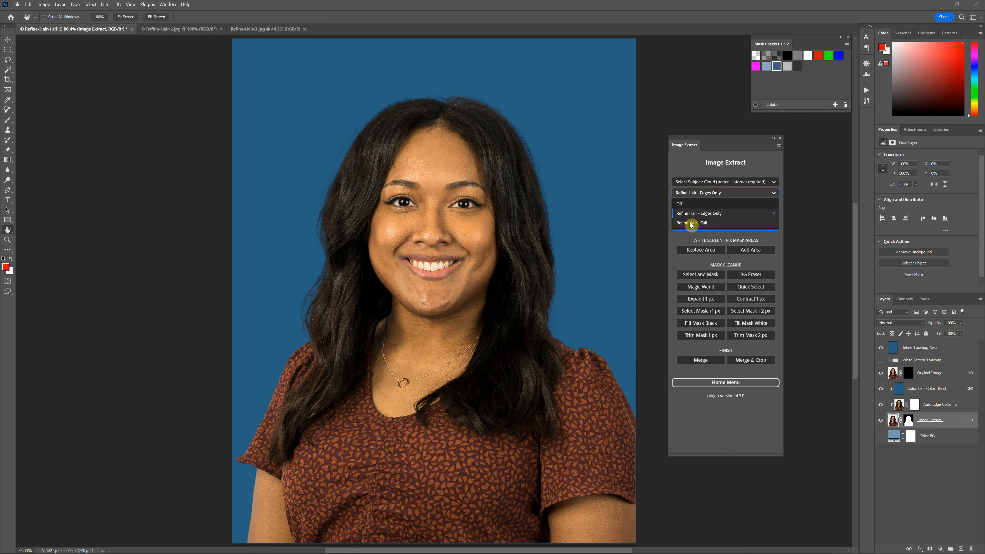
pyautogui.click(690, 195)
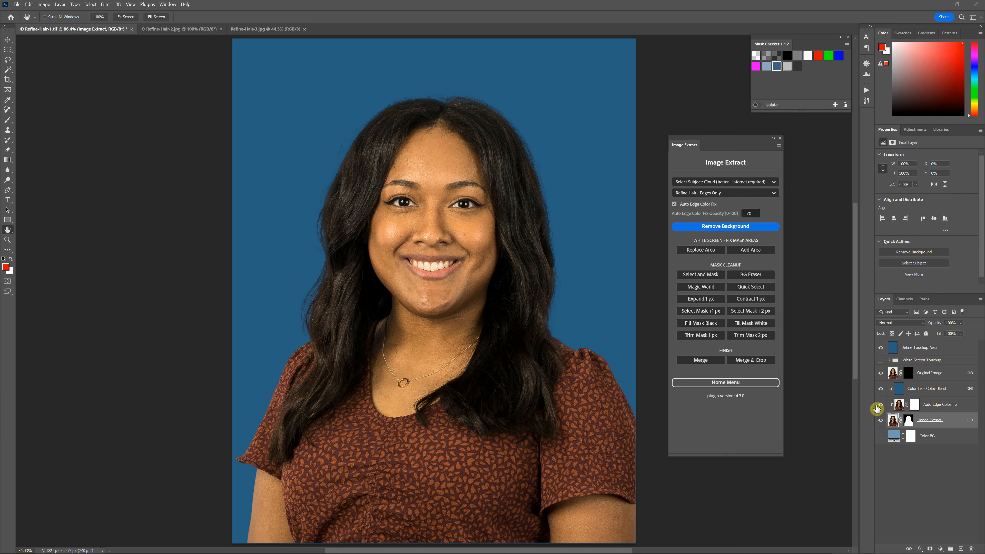
pyautogui.click(909, 420)
pyautogui.rightClick(909, 420)
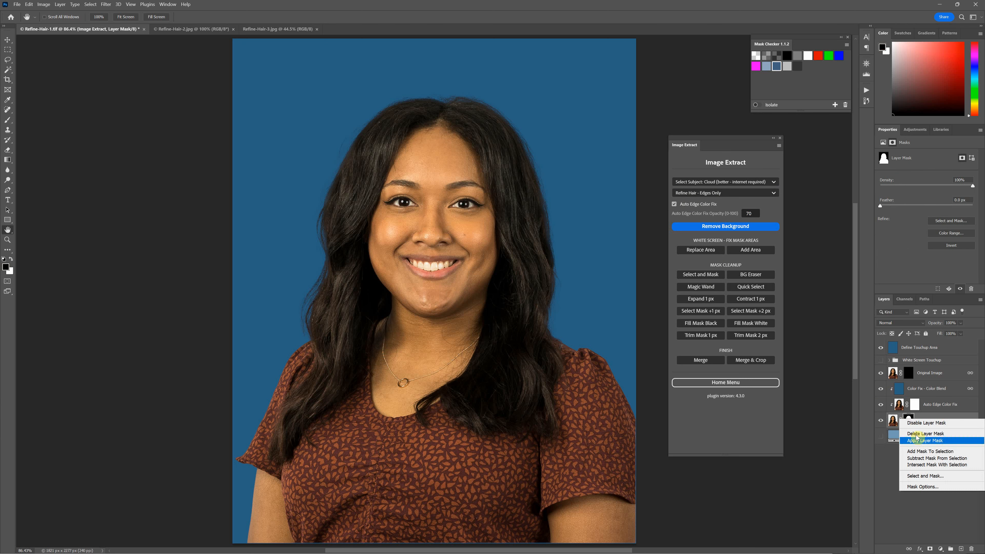
pyautogui.click(926, 476)
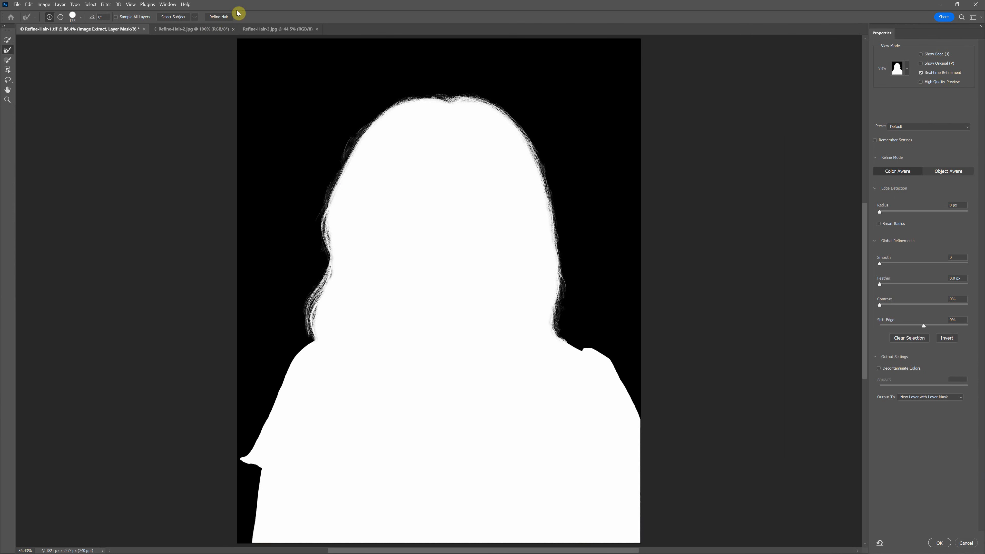
pyautogui.click(965, 544)
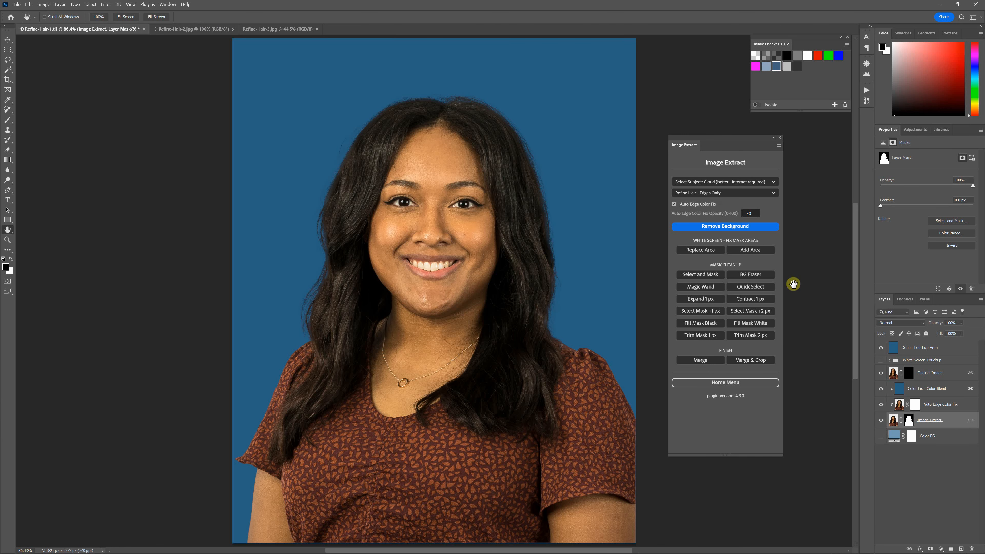
# Restore the Off history snapshot and examine the hair edges of the Image Extract layer's mask up close
pyautogui.click(732, 193)
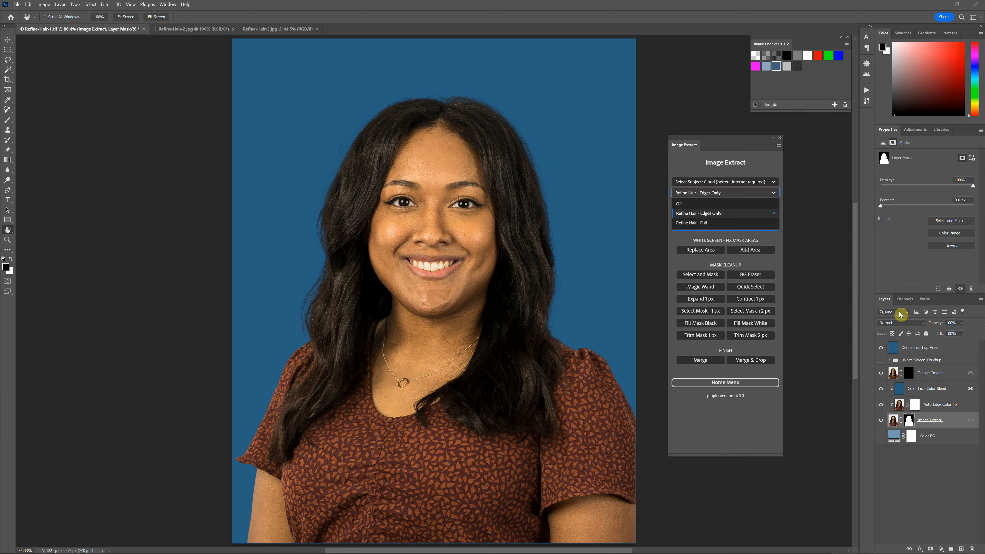
pyautogui.click(867, 101)
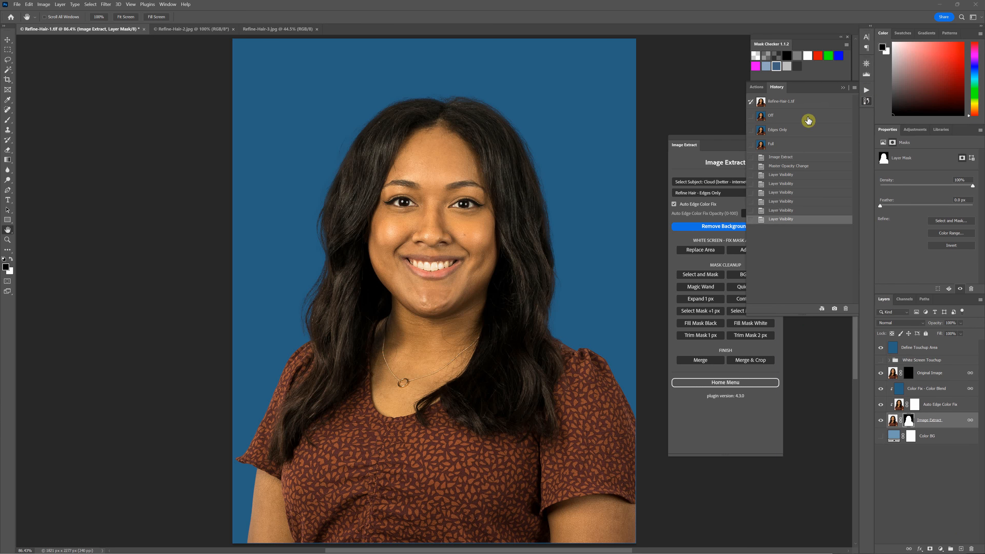
pyautogui.click(797, 118)
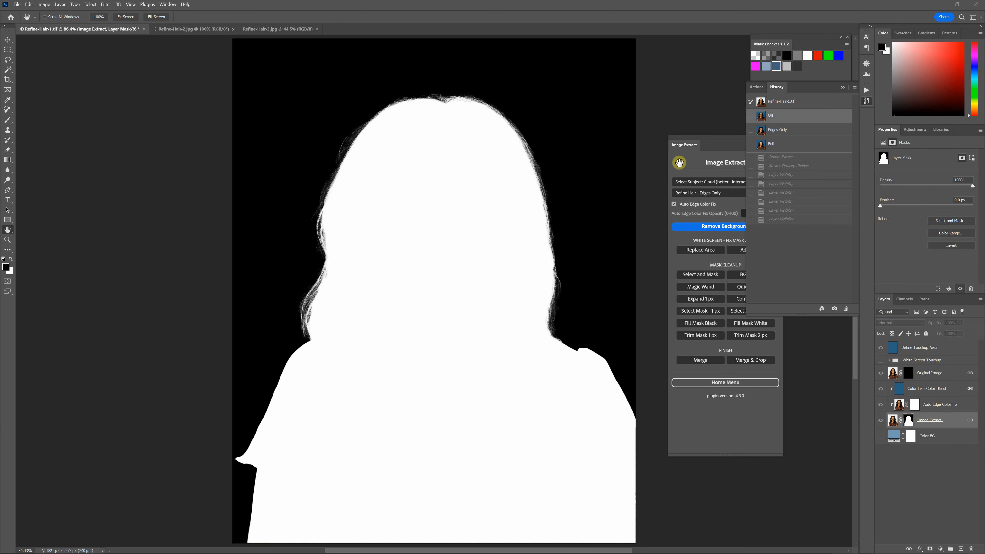
pyautogui.hotkey('ctrl', '+')
pyautogui.hotkey('ctrl', '+')
pyautogui.moveTo(623, 185); pyautogui.dragTo(779, 330)
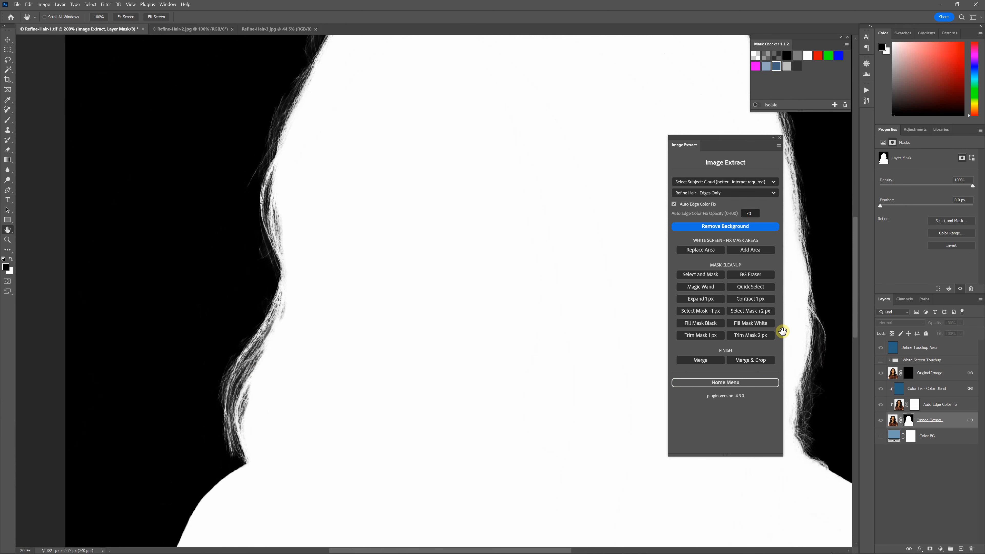
pyautogui.moveTo(302, 312); pyautogui.dragTo(320, 442)
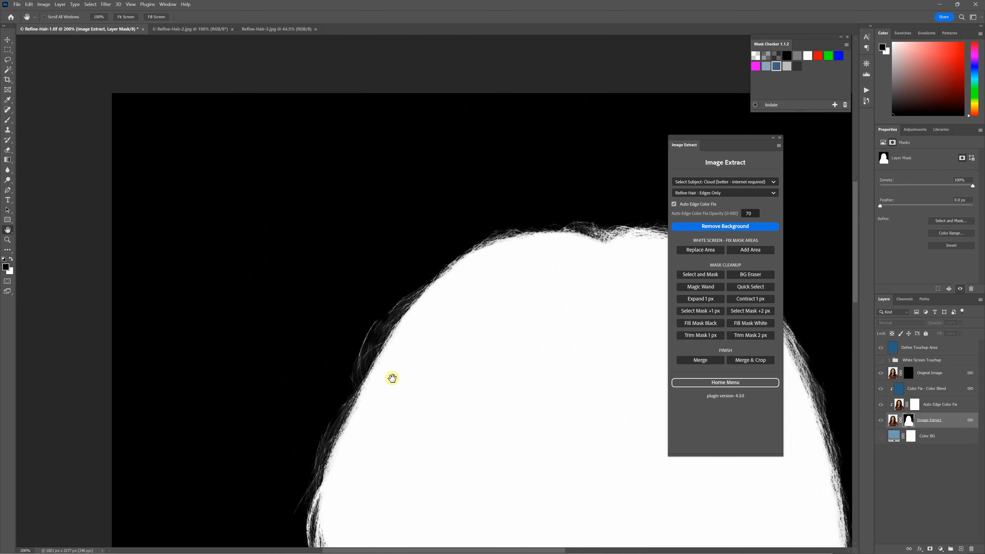
pyautogui.moveTo(396, 374); pyautogui.dragTo(429, 218)
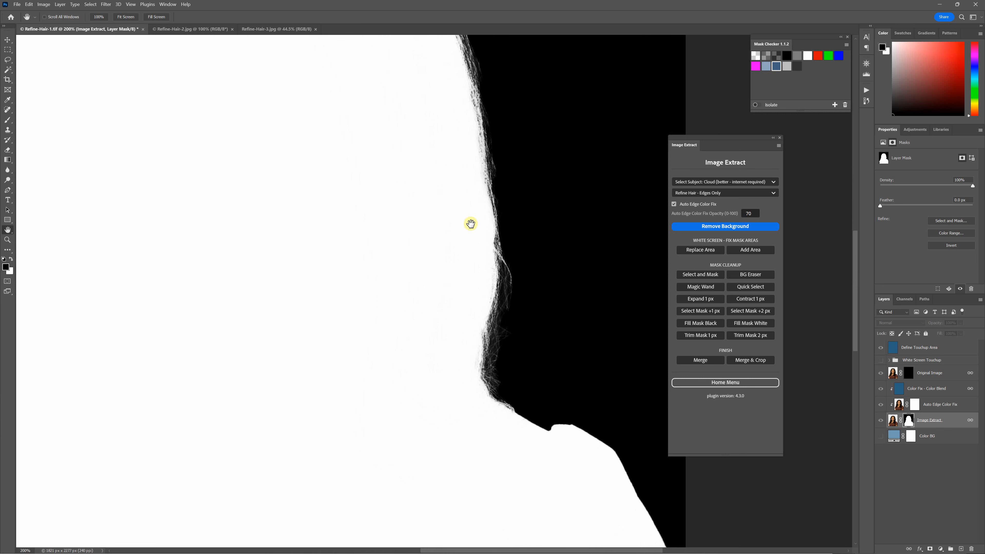
# Restore the Full history snapshot and set the Image Extract hair option to Refine Hair - Full
pyautogui.click(866, 100)
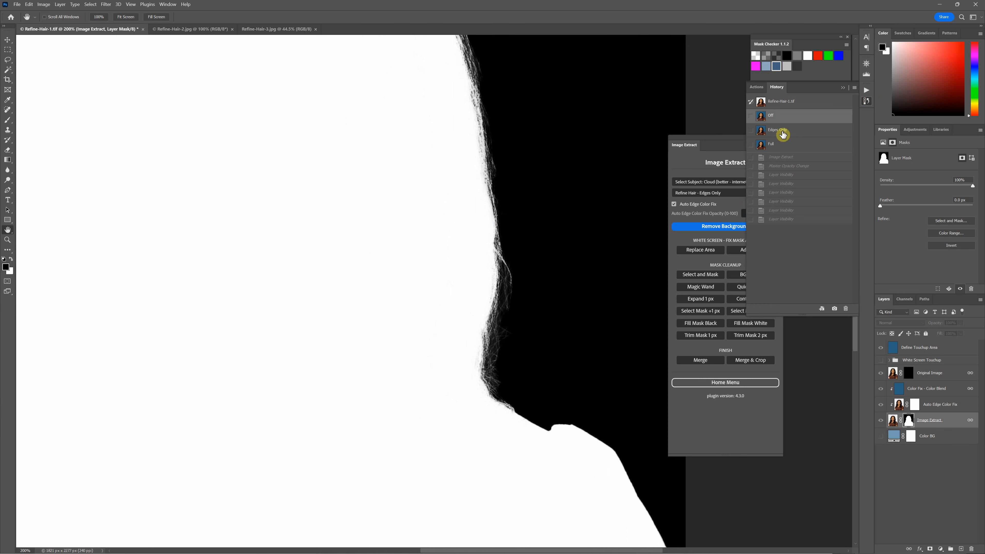
pyautogui.click(783, 145)
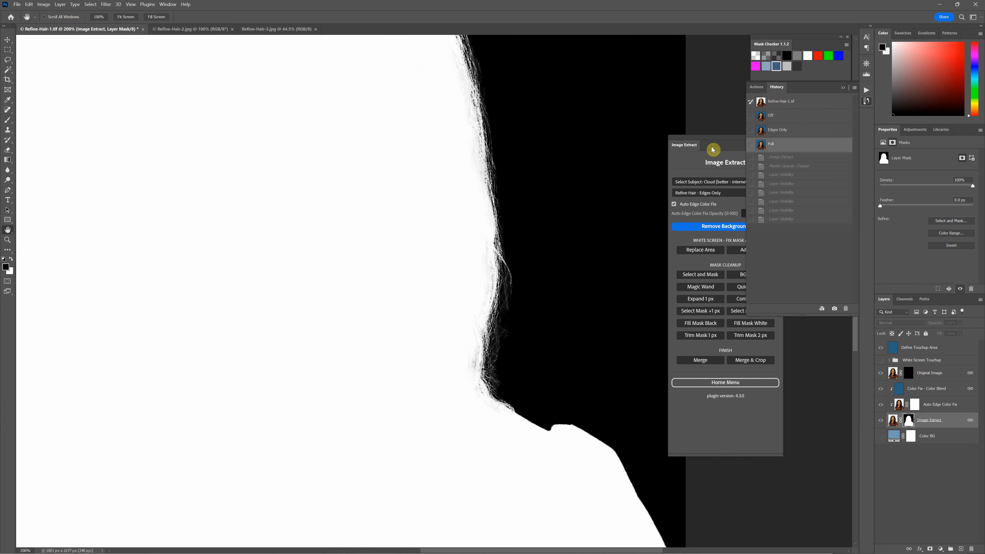
pyautogui.moveTo(710, 147); pyautogui.dragTo(645, 156)
pyautogui.click(652, 201)
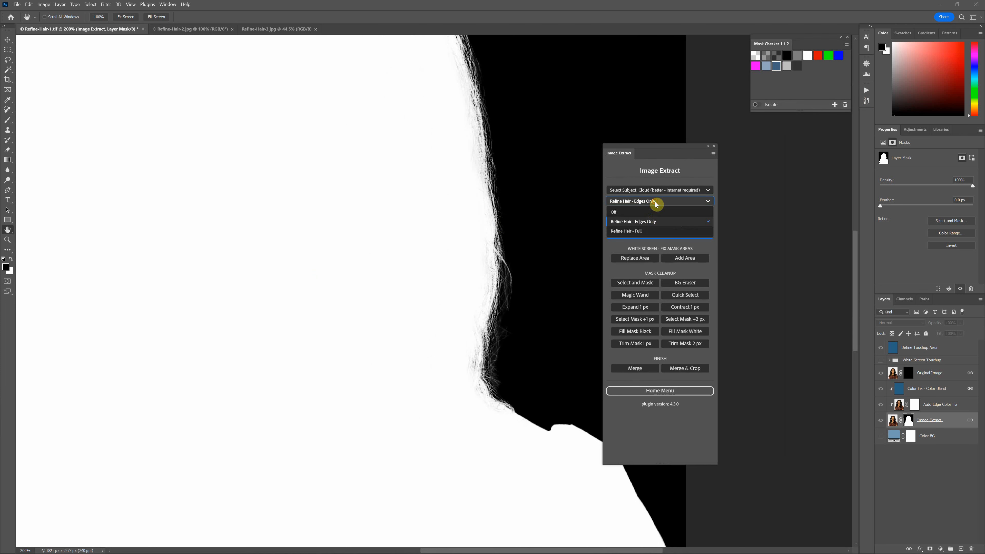
pyautogui.click(658, 228)
# Examine the fine strands and inner edge of the Full mask up close where the hair meets the shoulder
pyautogui.click(866, 100)
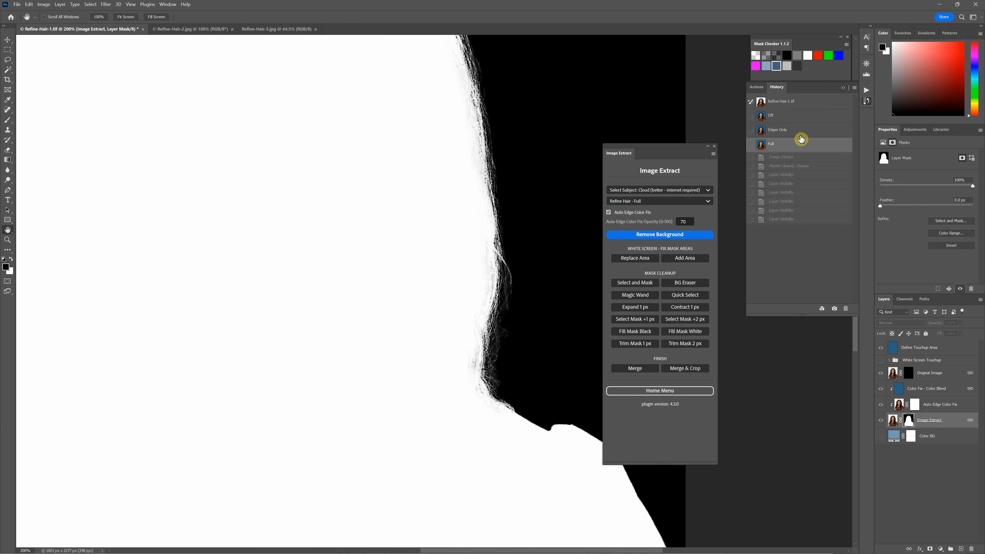
pyautogui.moveTo(478, 237); pyautogui.dragTo(427, 226)
pyautogui.keyDown('ctrl'); pyautogui.click(427, 226); pyautogui.keyUp('ctrl')
pyautogui.moveTo(457, 270); pyautogui.dragTo(448, 212)
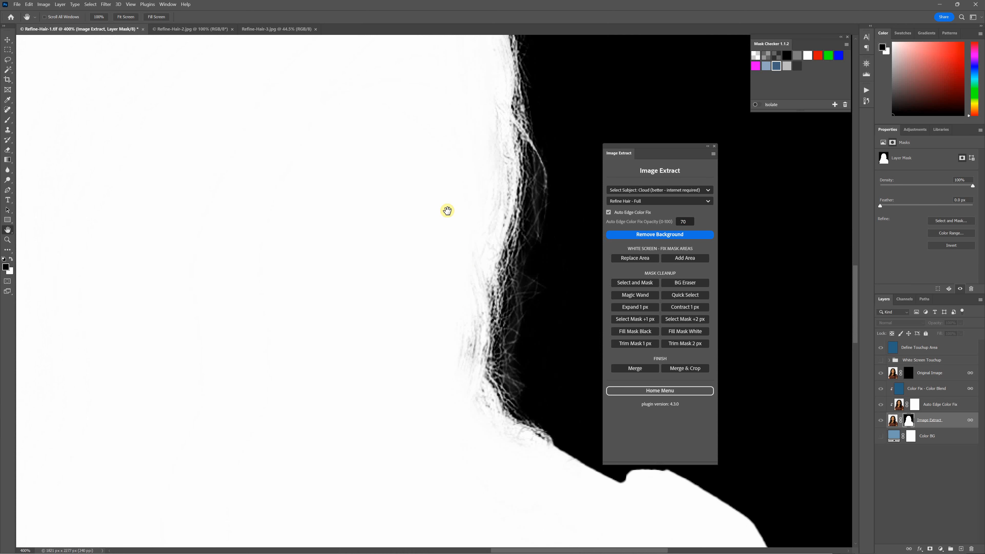
pyautogui.keyDown('ctrl'); pyautogui.click(472, 311); pyautogui.keyUp('ctrl')
pyautogui.moveTo(472, 313); pyautogui.dragTo(453, 300)
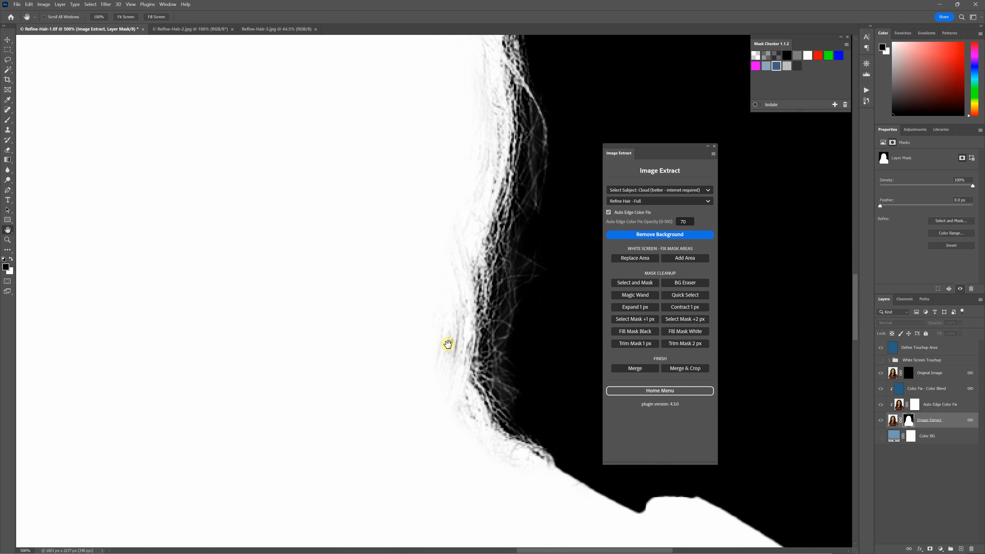
pyautogui.moveTo(420, 330); pyautogui.dragTo(409, 278)
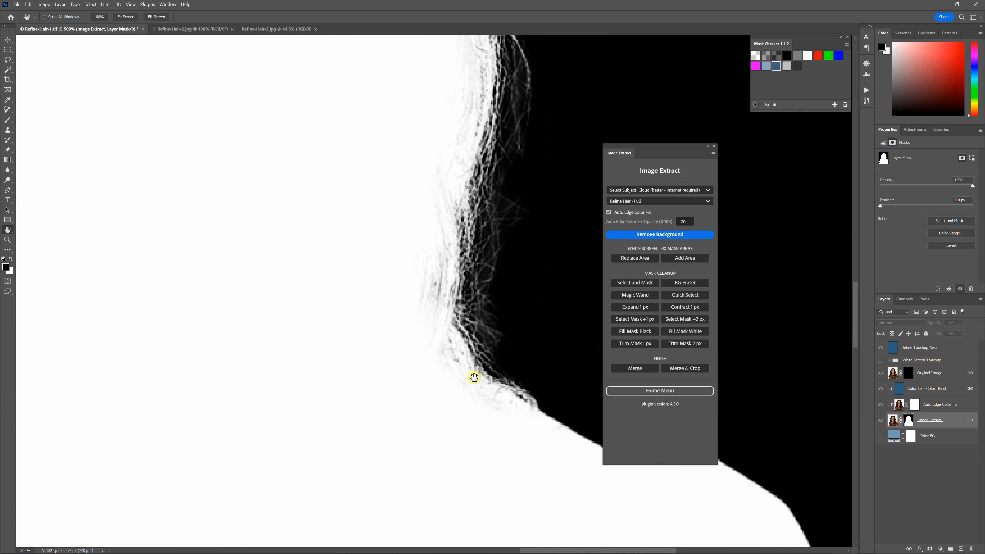
# Restore the Edges Only history snapshot, examine its mask along the hair edge, and return to viewing the whole portrait
pyautogui.click(660, 202)
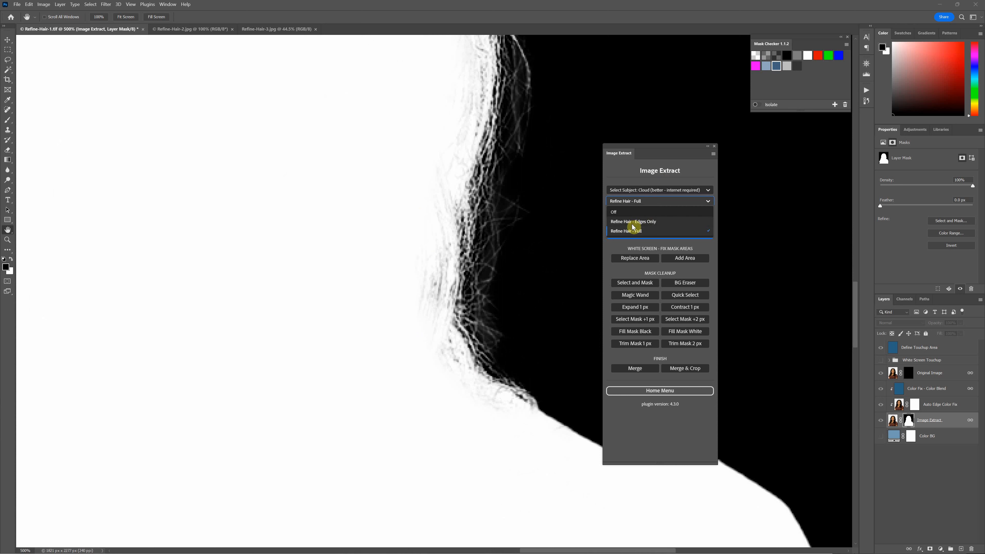
pyautogui.click(867, 101)
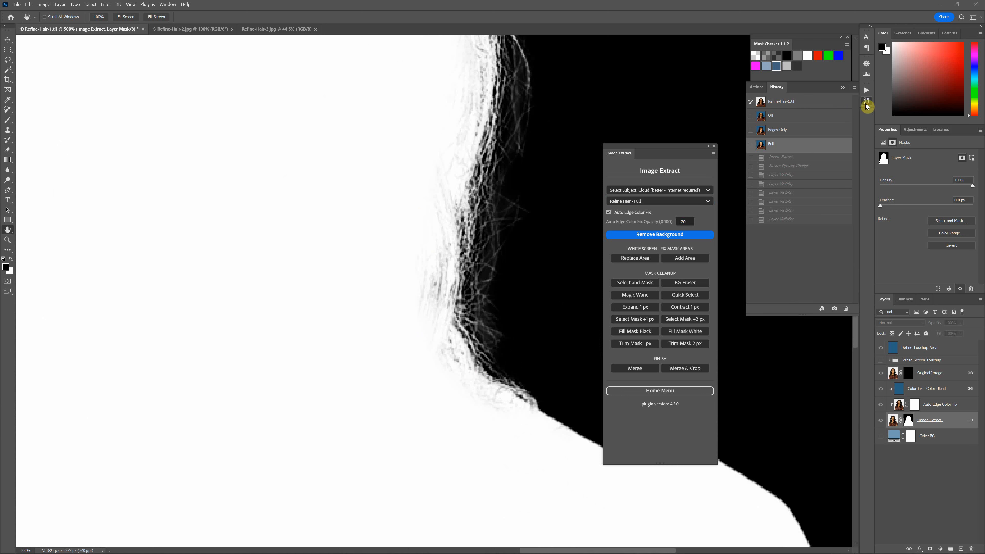
pyautogui.click(792, 131)
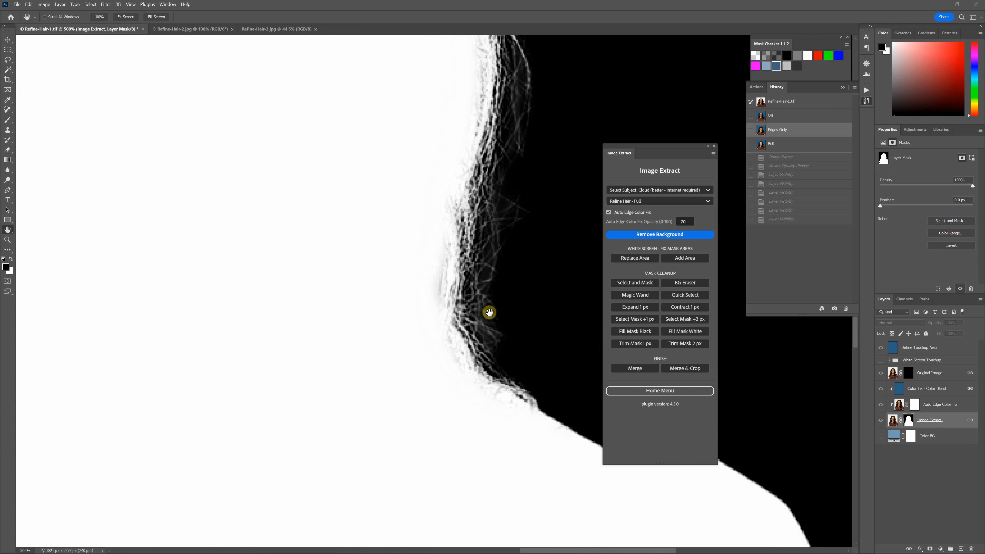
pyautogui.moveTo(477, 296); pyautogui.dragTo(488, 330)
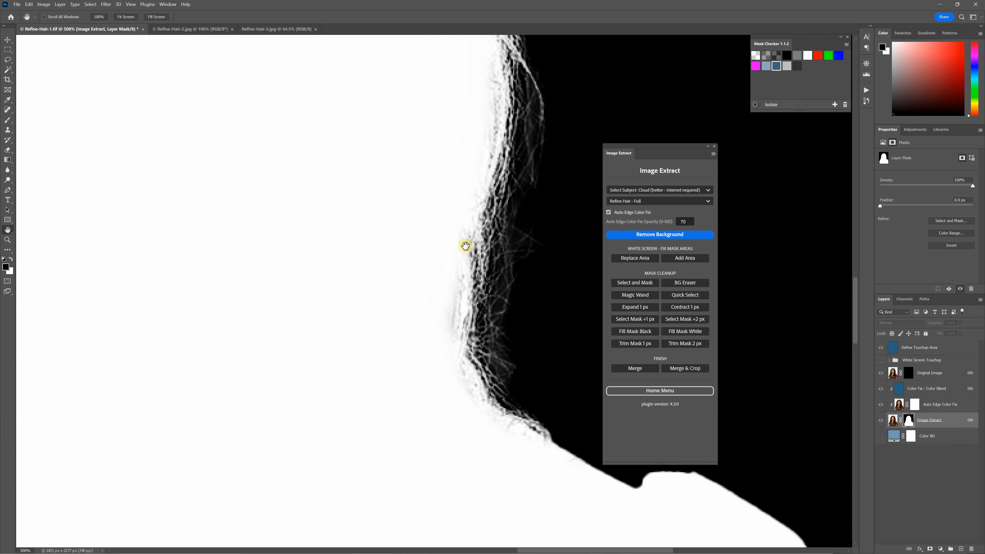
pyautogui.moveTo(452, 297); pyautogui.dragTo(492, 403)
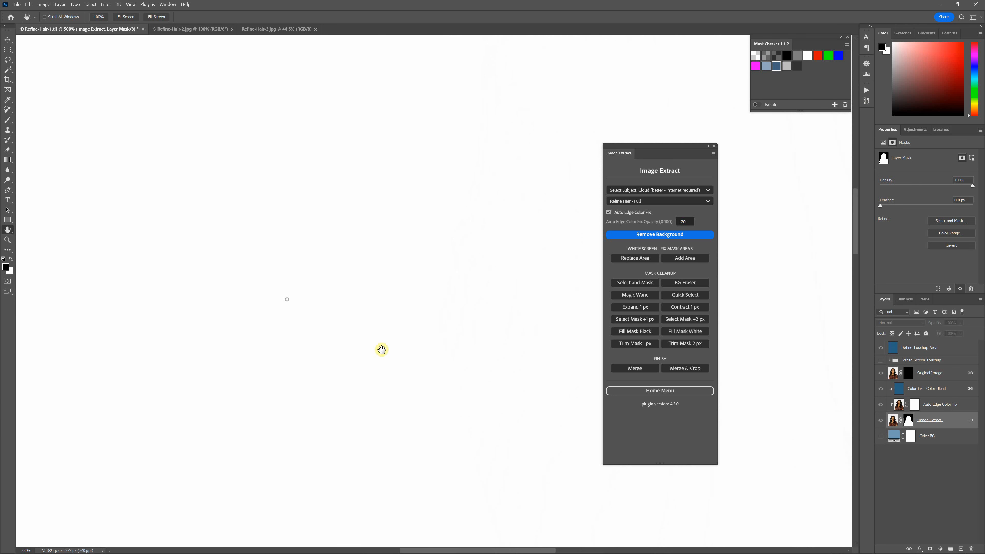
pyautogui.hotkey('ctrl', '0')
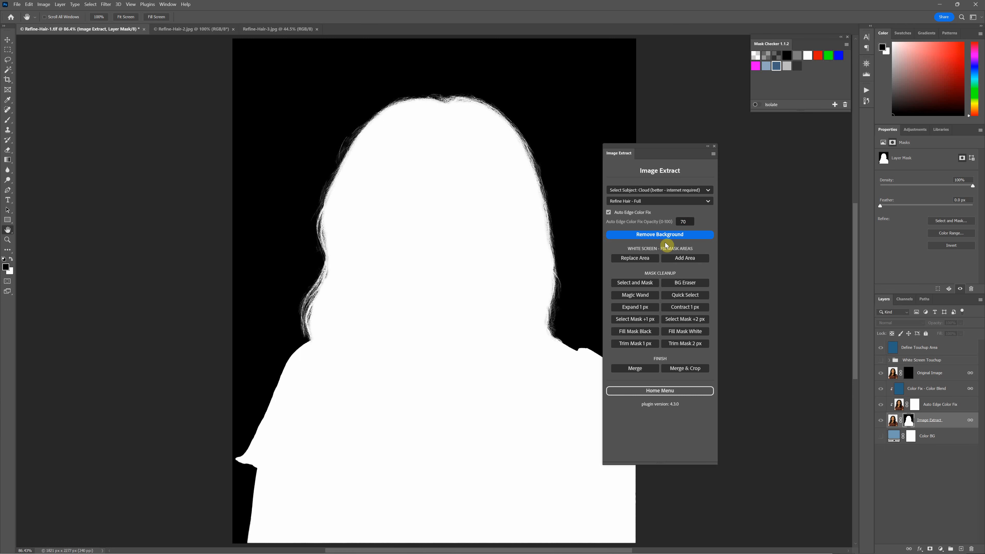
pyautogui.click(892, 420)
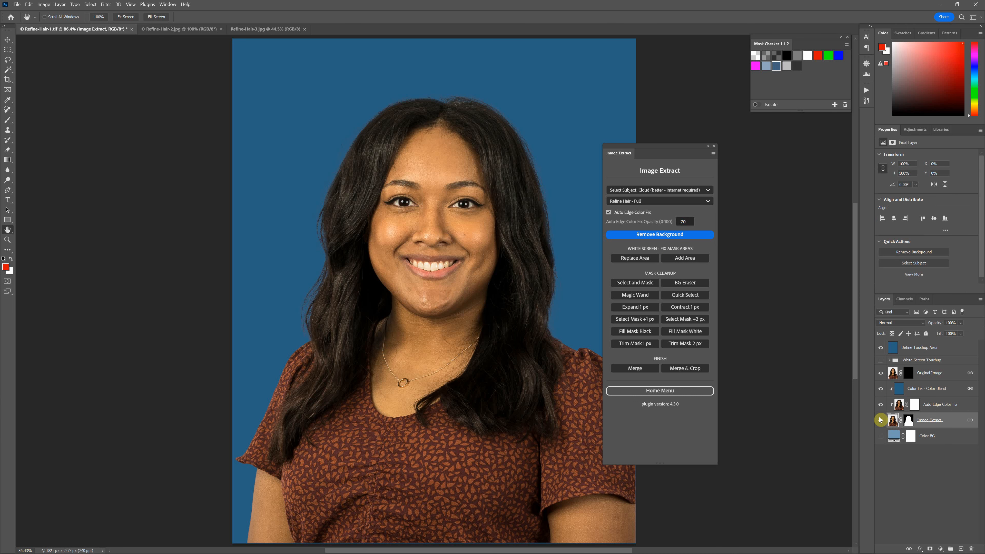
# Turn off the Auto Edge Color Fix option in Image Extract and select the Auto Edge Color Fix layer
pyautogui.click(641, 202)
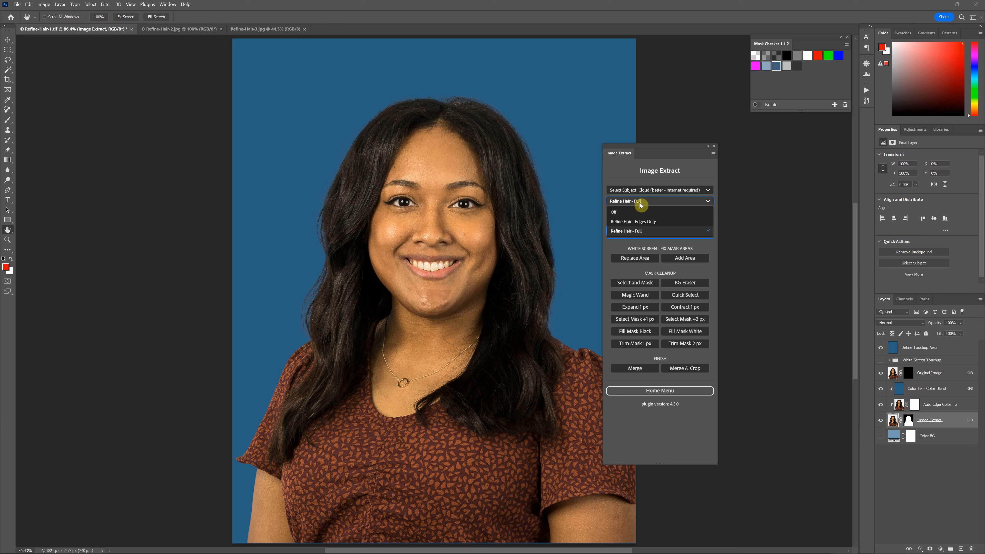
pyautogui.click(639, 203)
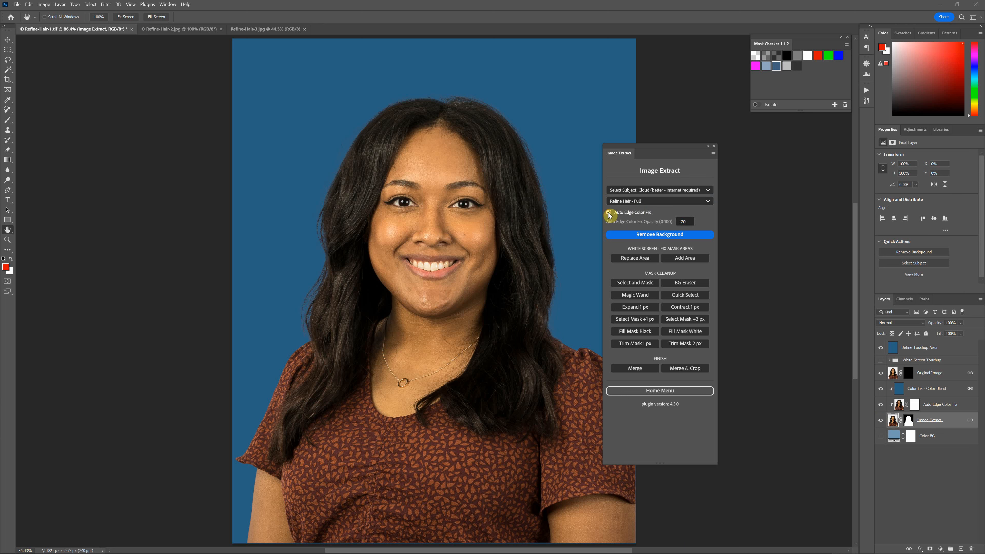
pyautogui.click(935, 407)
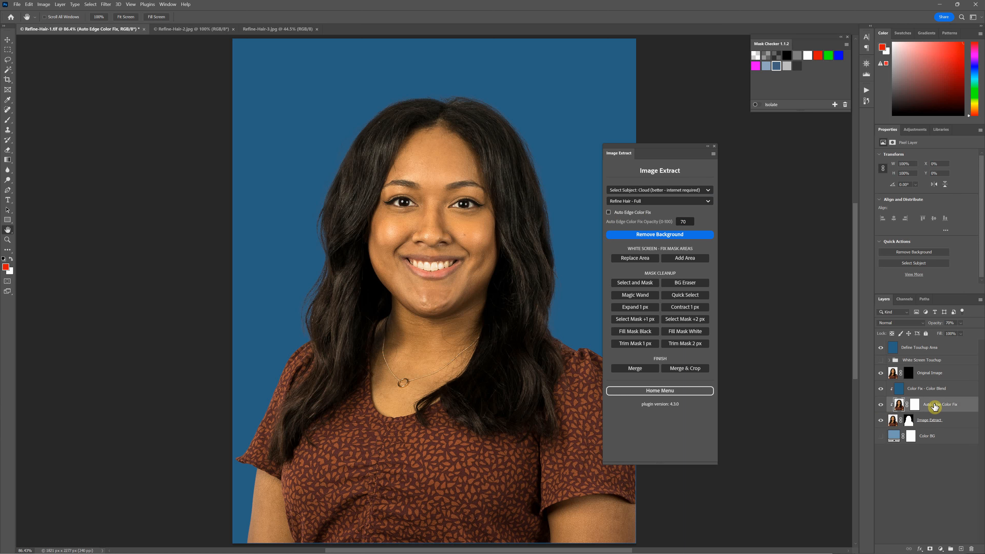
# Compare the hair edges with the Auto Edge Color Fix layer hidden and shown, and raise that layer's opacity to 100%
pyautogui.click(881, 406)
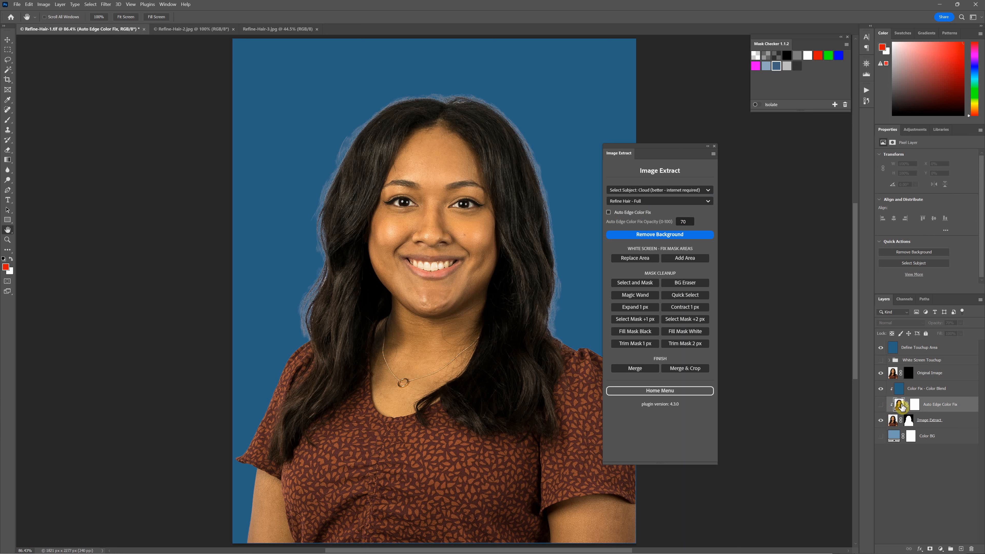
pyautogui.click(881, 405)
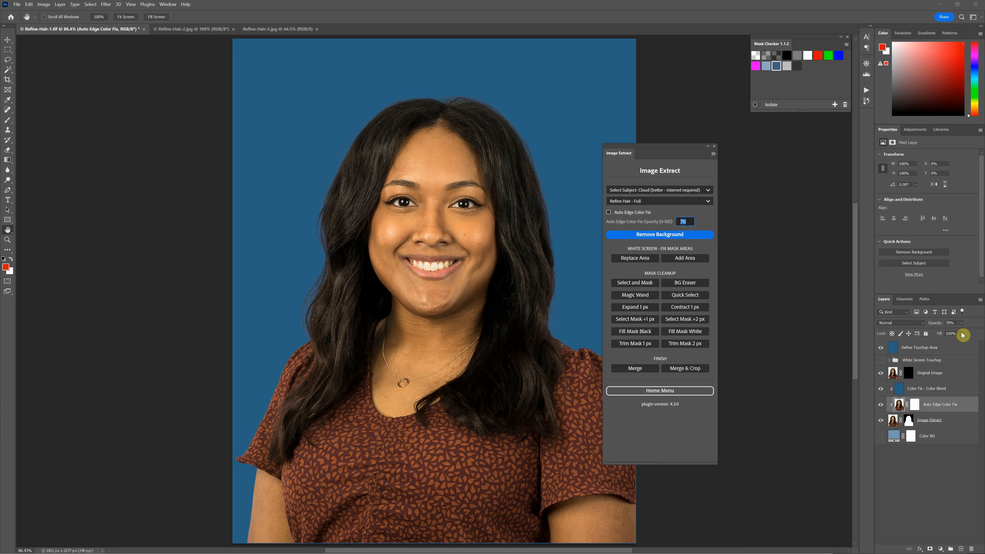
pyautogui.click(949, 321)
pyautogui.click(961, 324)
pyautogui.moveTo(970, 335); pyautogui.dragTo(932, 335)
pyautogui.moveTo(966, 329); pyautogui.dragTo(983, 334)
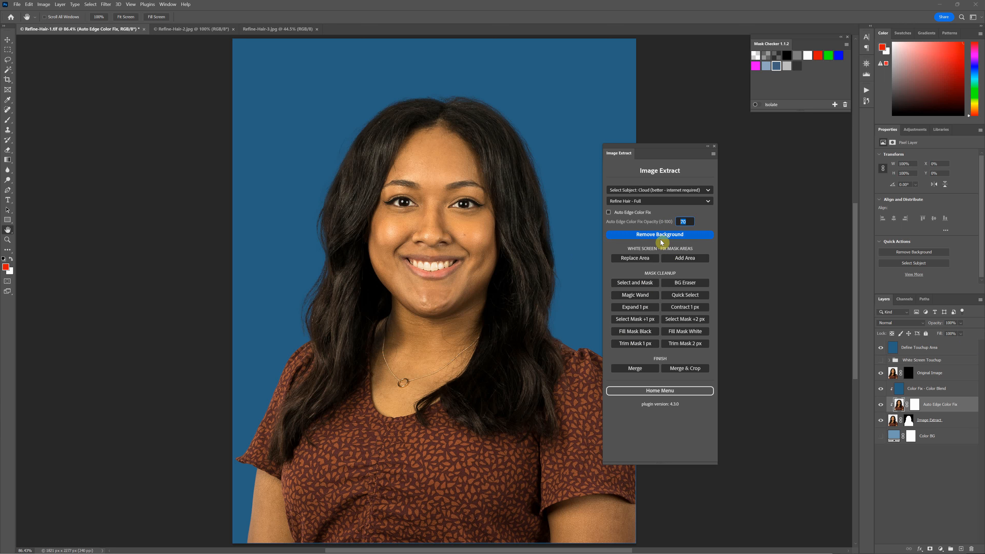
# Remove the background using color fix opacity 80 and Refine Hair - Edges Only, and show the hidden Auto Edge Color Fix layer
pyautogui.moveTo(686, 222); pyautogui.dragTo(653, 223)
pyautogui.write('80')
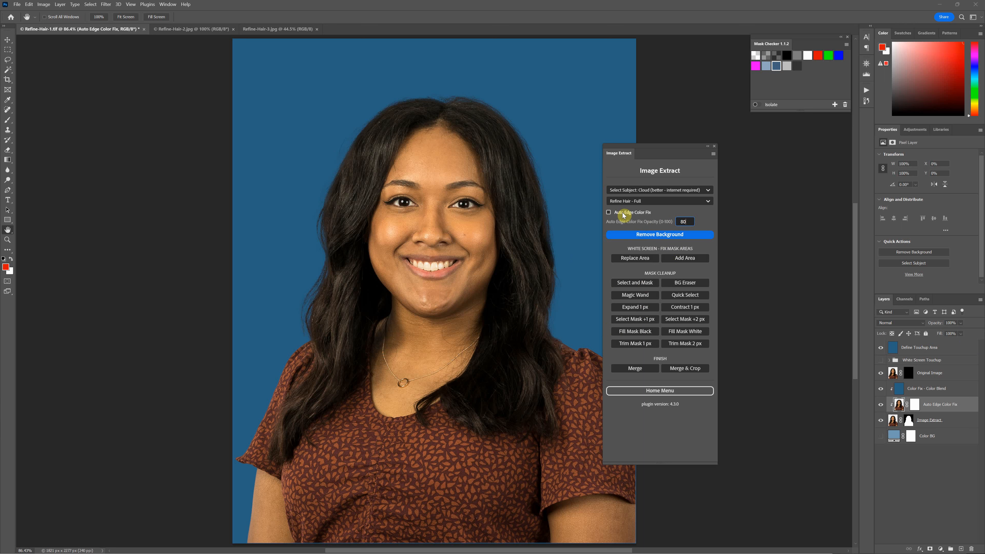
pyautogui.click(640, 201)
pyautogui.click(644, 221)
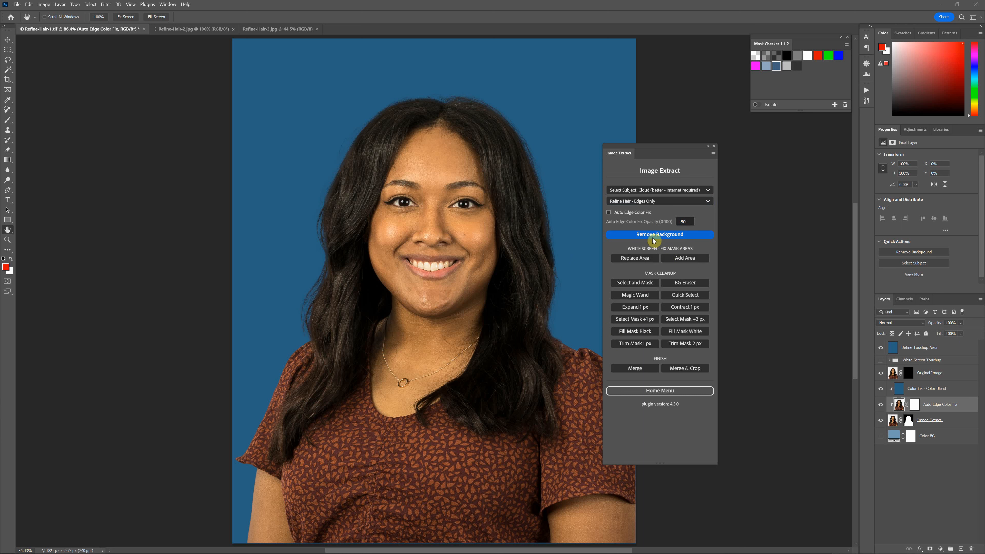
pyautogui.click(652, 237)
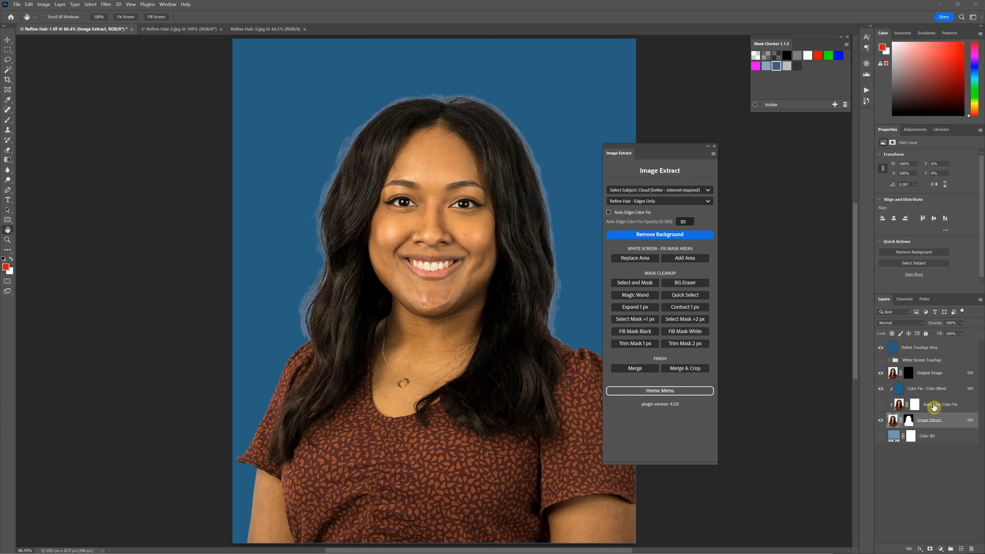
pyautogui.click(950, 403)
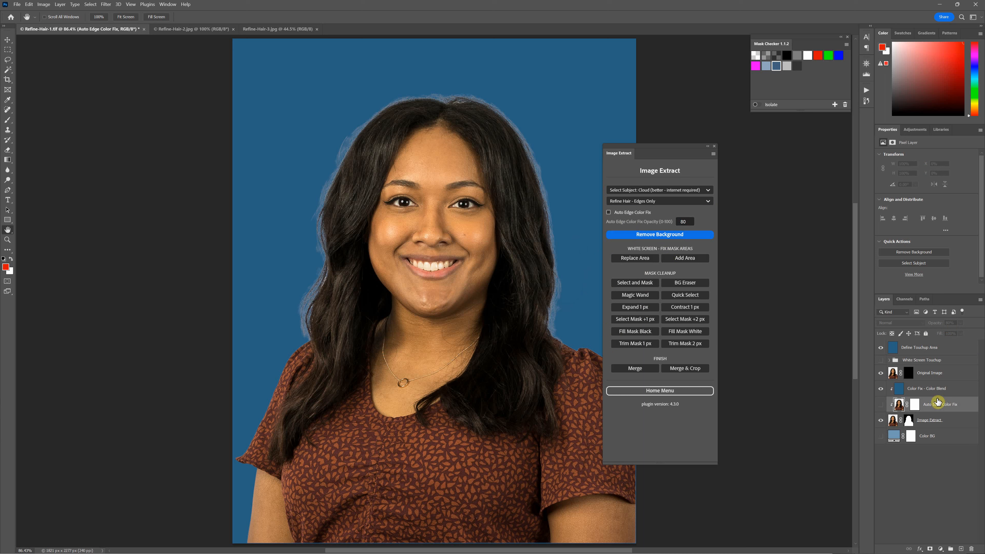
pyautogui.click(881, 404)
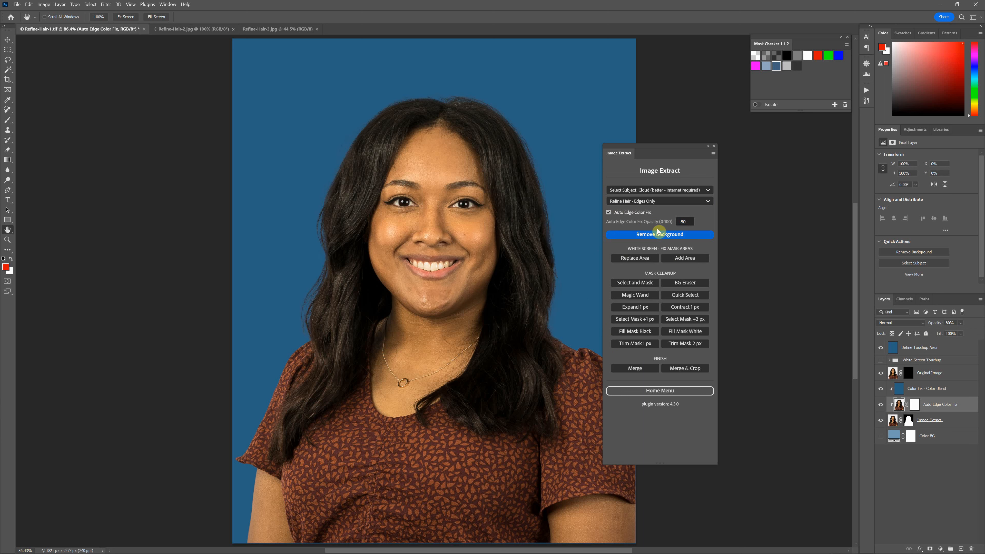
# Enable Auto Edge Color Fix with opacity 75, remove the background again, and select the Auto Edge Color Fix layer
pyautogui.write('75')
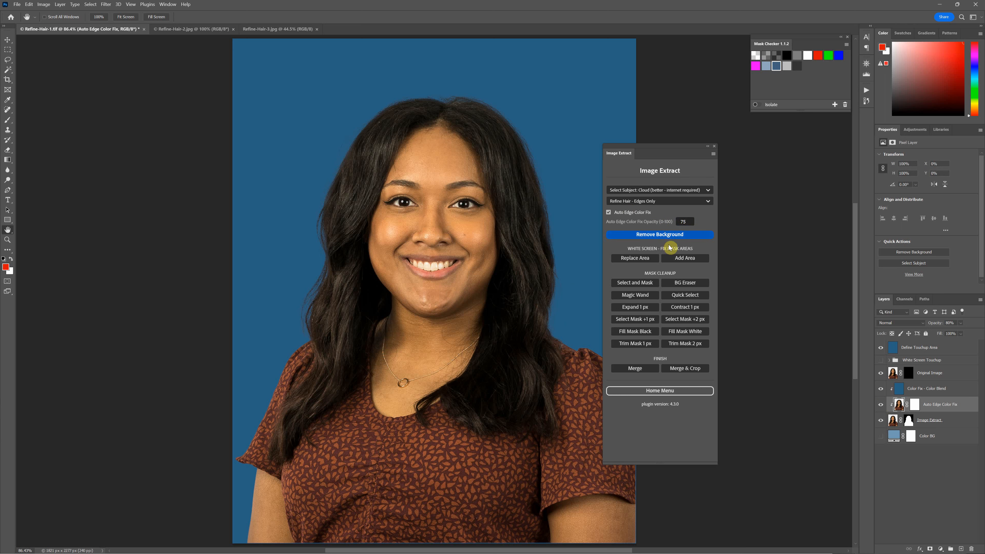
pyautogui.click(649, 234)
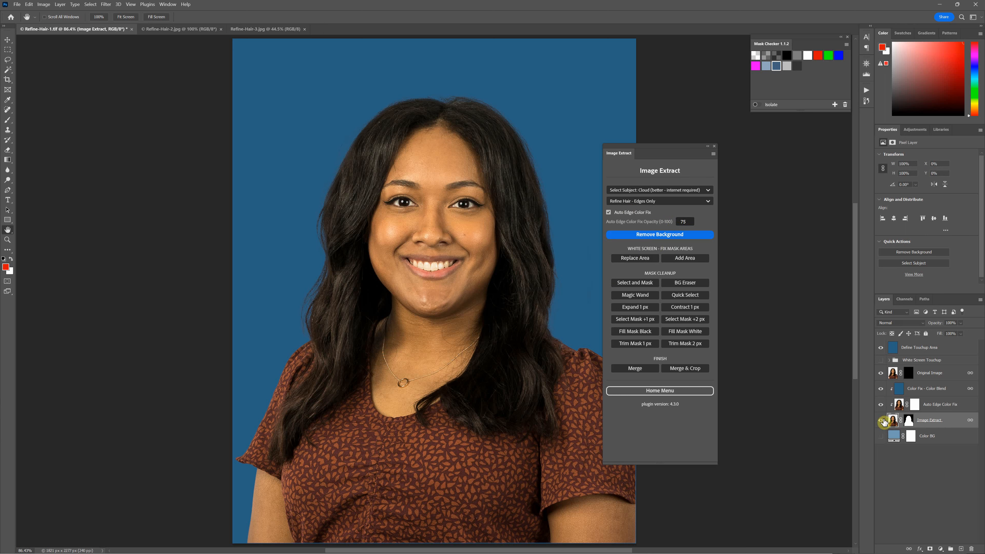
pyautogui.click(937, 406)
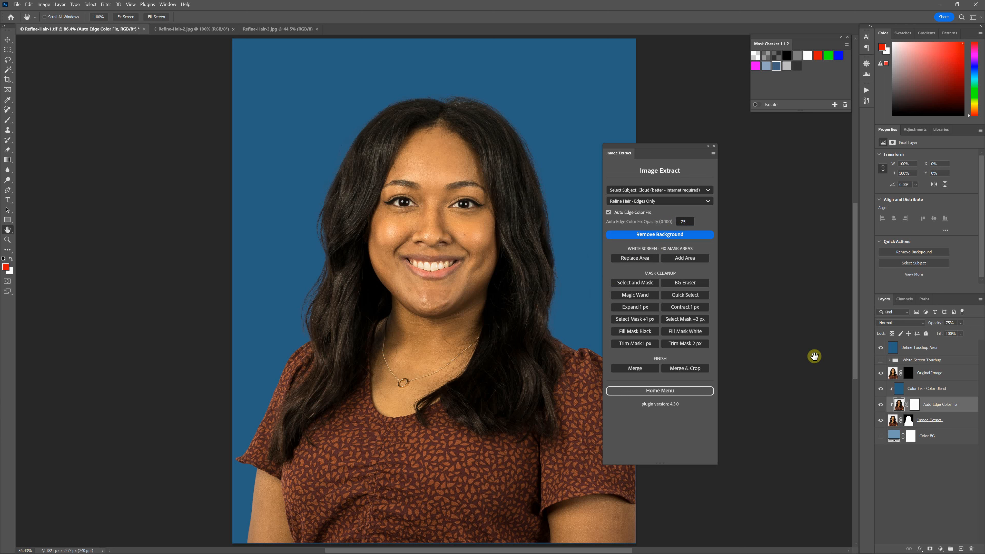
# Compare the options for batch processing and single-image extraction, move the Image Extract panel clear of the portrait, and return to its home menu
pyautogui.click(673, 390)
pyautogui.click(663, 211)
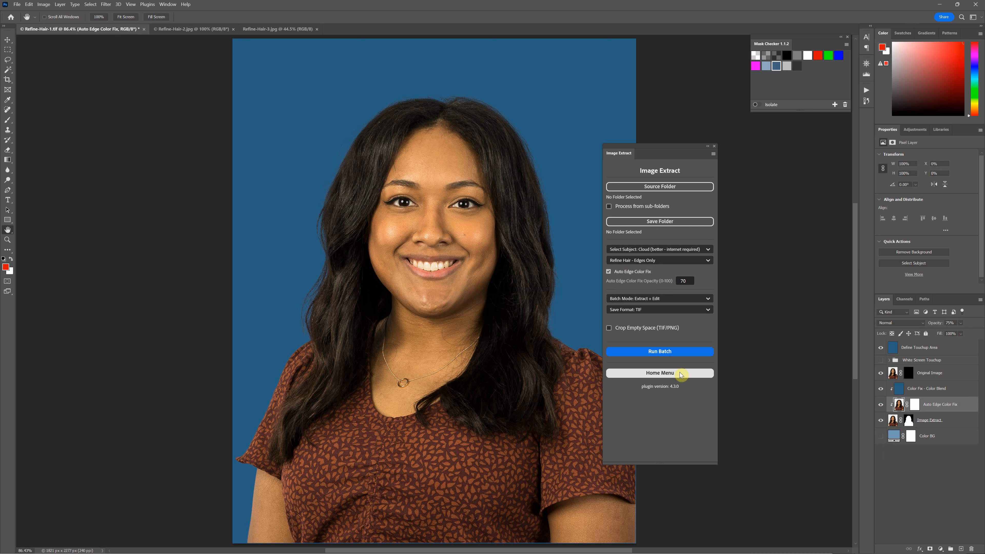
pyautogui.click(663, 373)
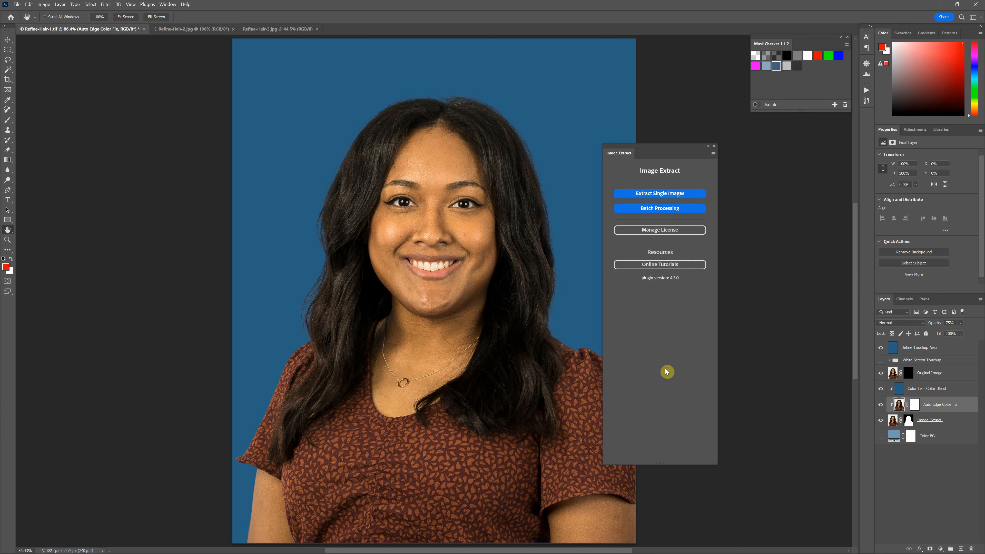
pyautogui.click(670, 195)
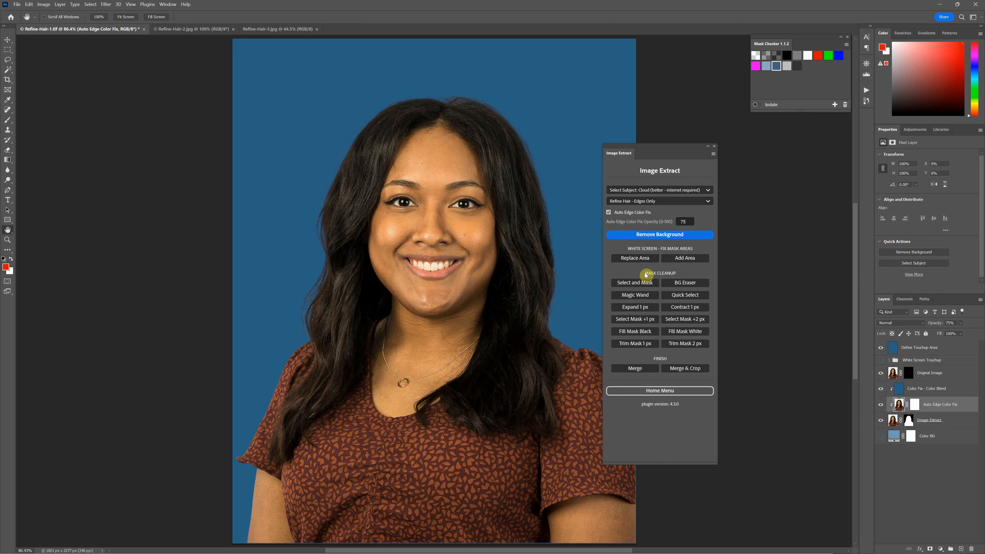
pyautogui.click(654, 391)
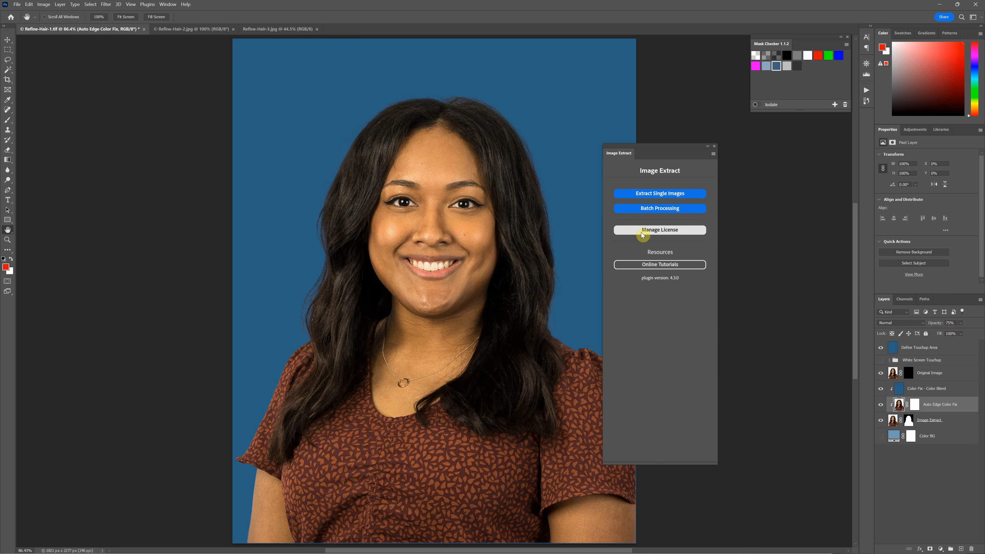
pyautogui.click(658, 209)
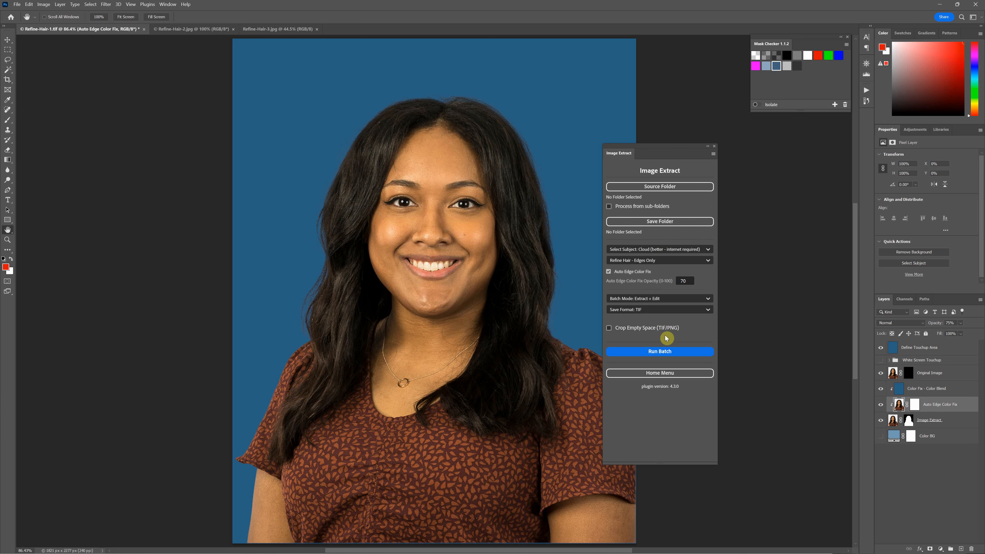
pyautogui.moveTo(670, 149); pyautogui.dragTo(741, 143)
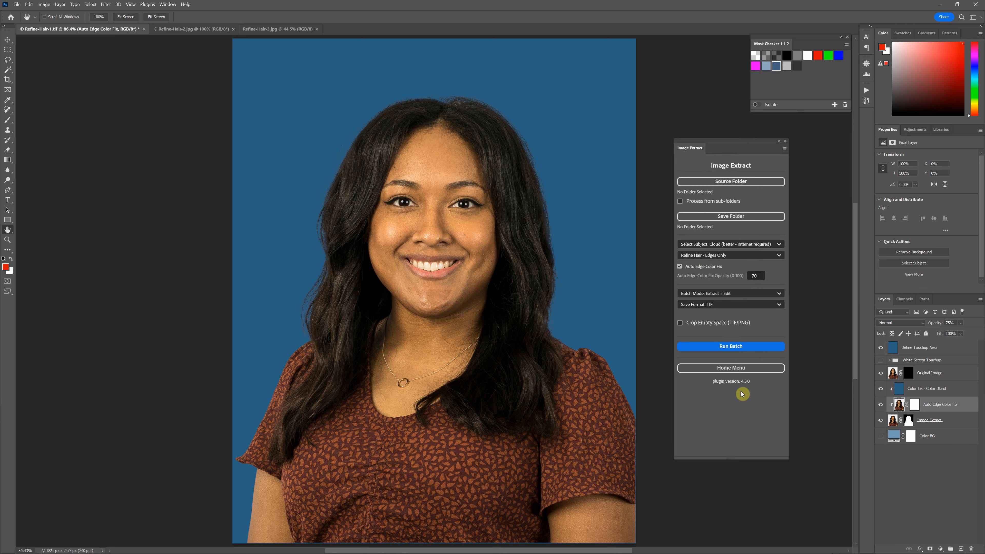
pyautogui.click(752, 370)
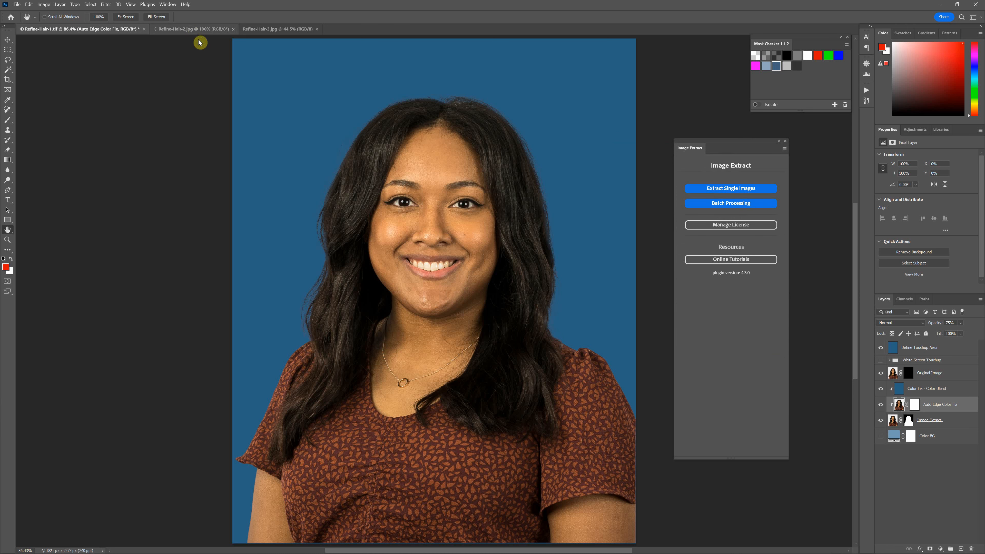
# In Refine-Hair-2.jpg, remove the background with single-image extraction, using Refine Hair - Edges Only and Auto Edge Color Fix at opacity 70
pyautogui.click(195, 31)
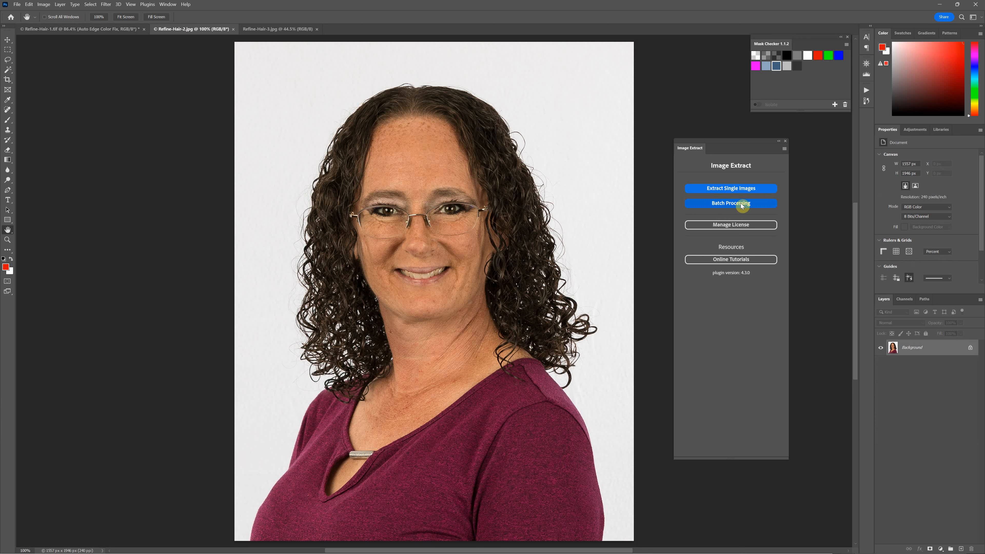
pyautogui.click(730, 188)
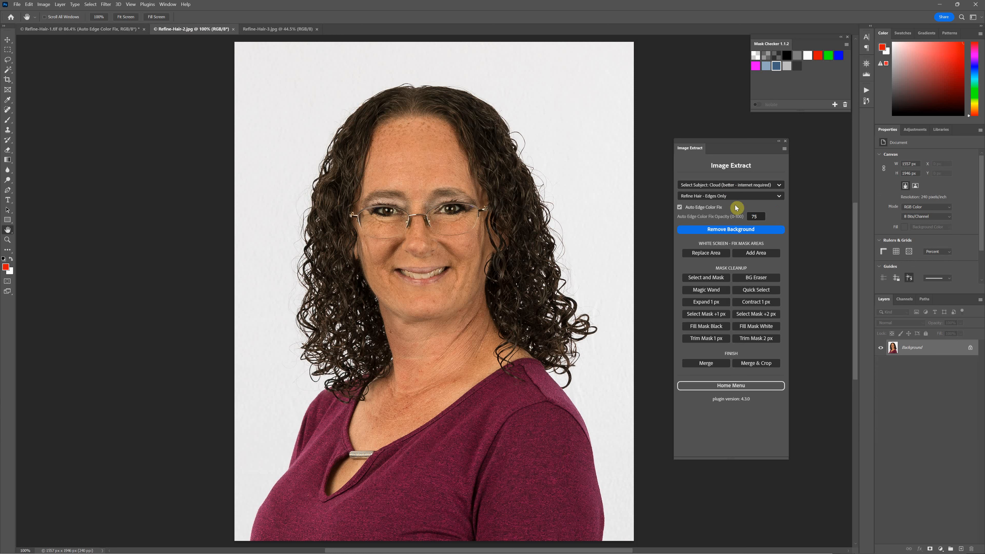
pyautogui.click(741, 213)
pyautogui.click(728, 230)
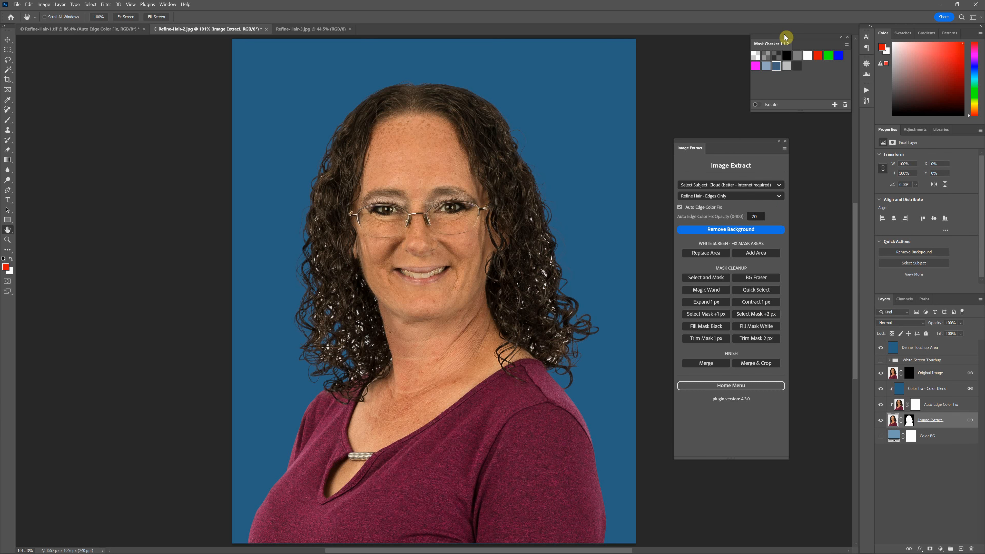
# Move Mask Checker beside the image and preview the curly-hair cutout on transparent, dark blue and magenta backgrounds, ending on magenta
pyautogui.moveTo(786, 37); pyautogui.dragTo(755, 48)
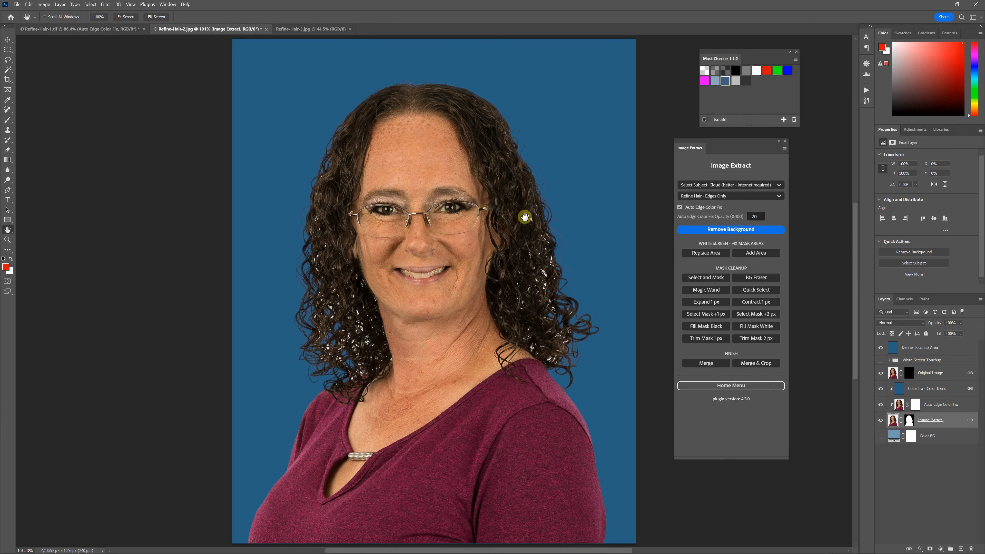
pyautogui.click(705, 74)
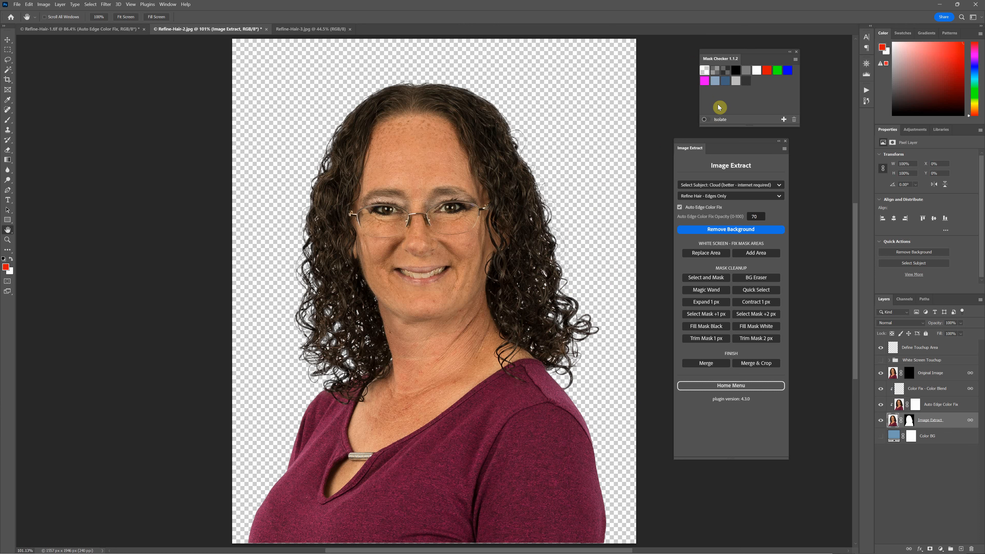
pyautogui.click(726, 81)
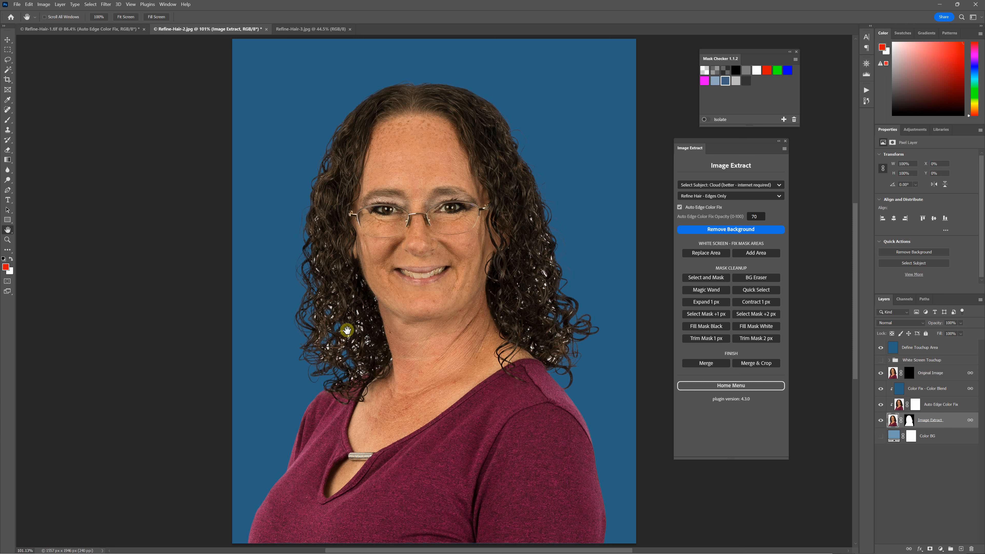
pyautogui.click(705, 82)
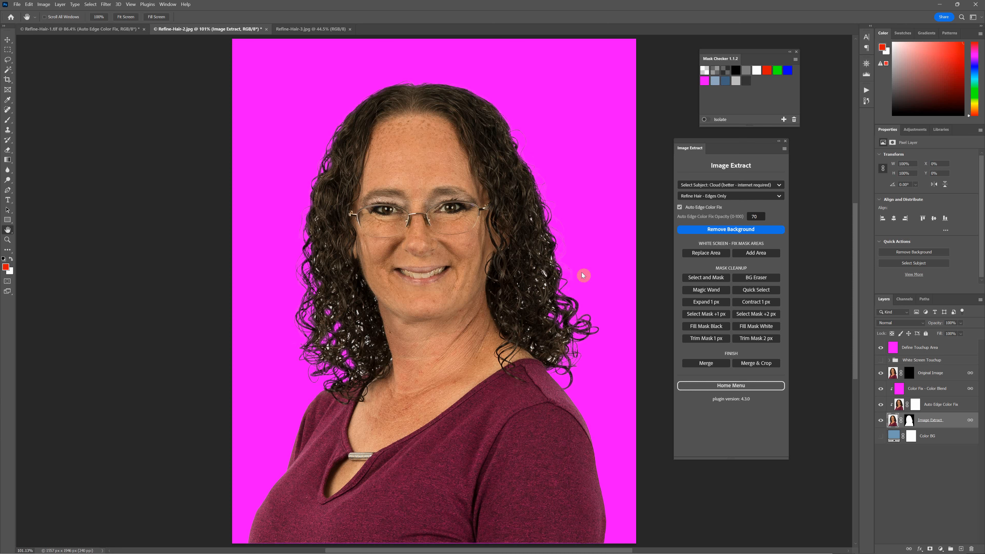
pyautogui.click(705, 72)
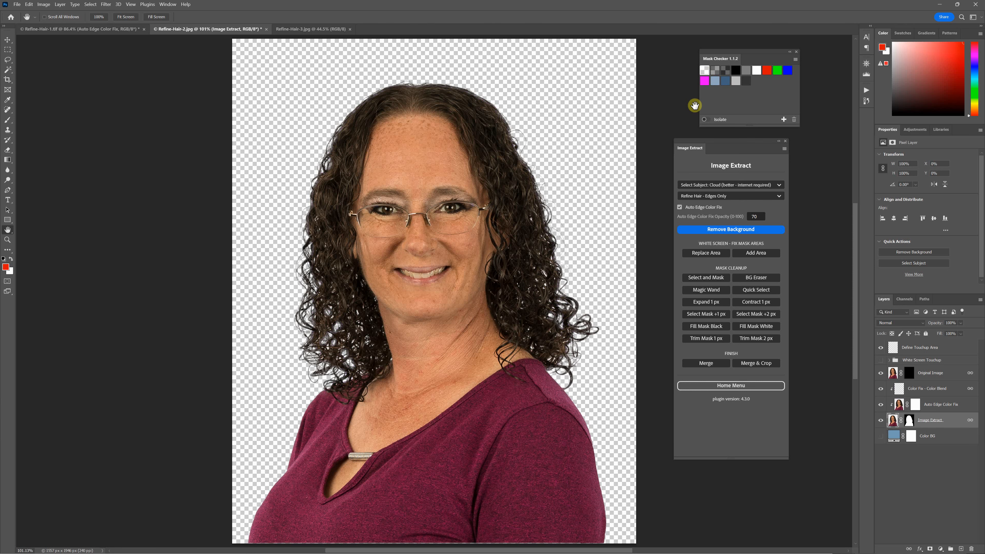
pyautogui.click(704, 81)
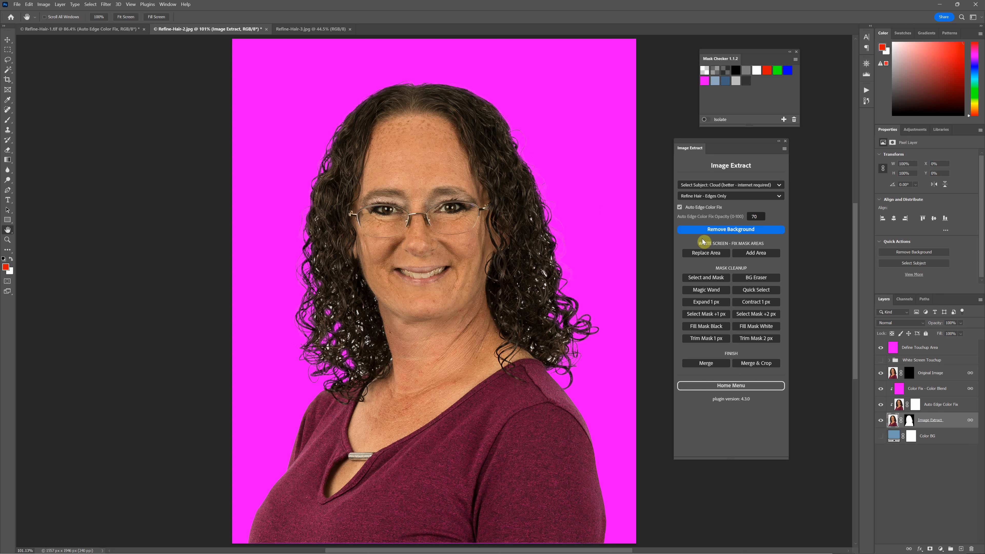
# Save the current Edges Only extraction as a full-document history snapshot named Edges Only
pyautogui.click(720, 197)
pyautogui.click(703, 196)
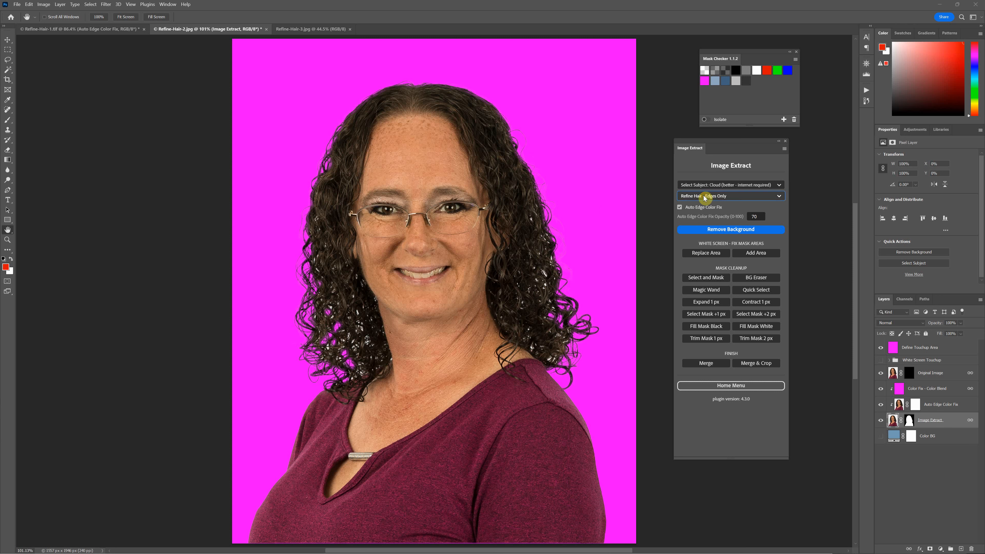
pyautogui.click(867, 93)
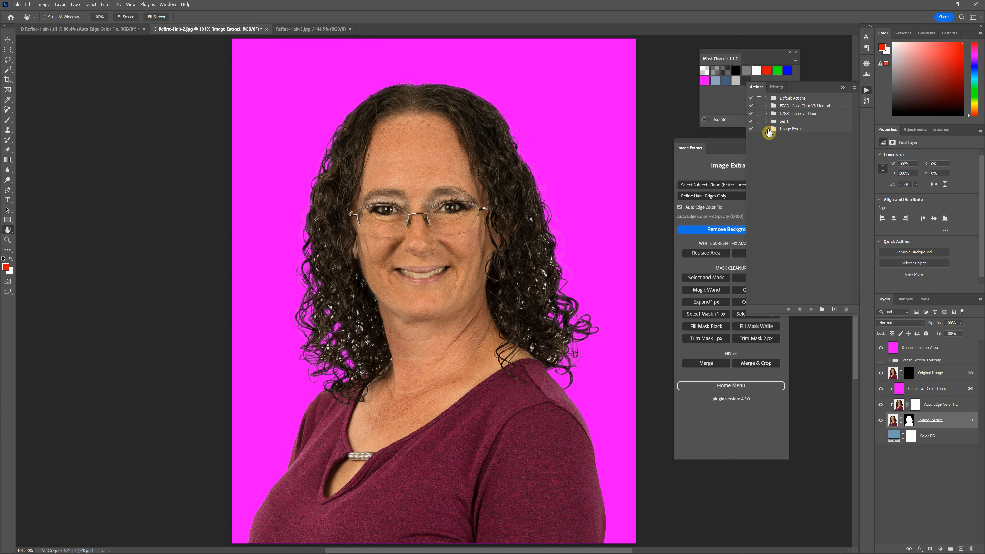
pyautogui.click(778, 87)
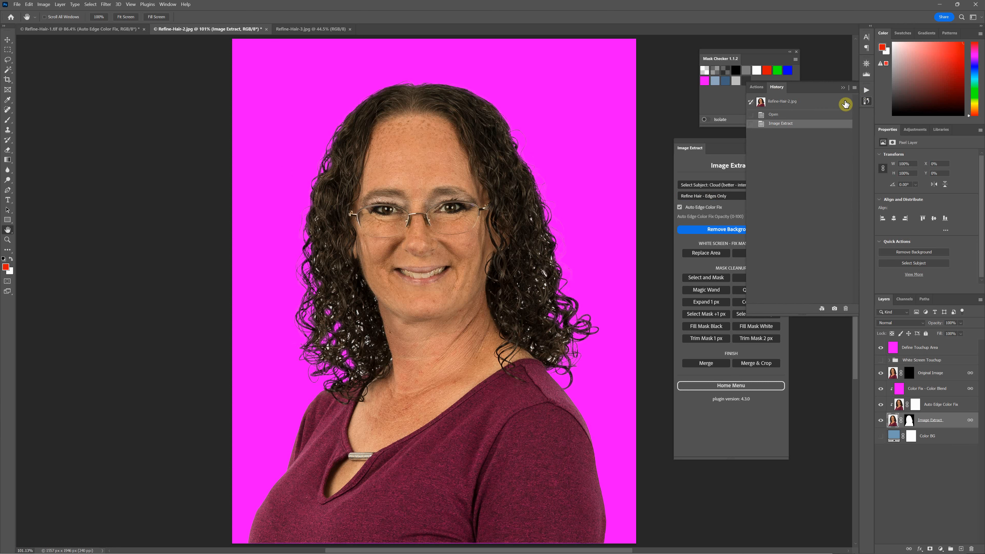
pyautogui.click(855, 89)
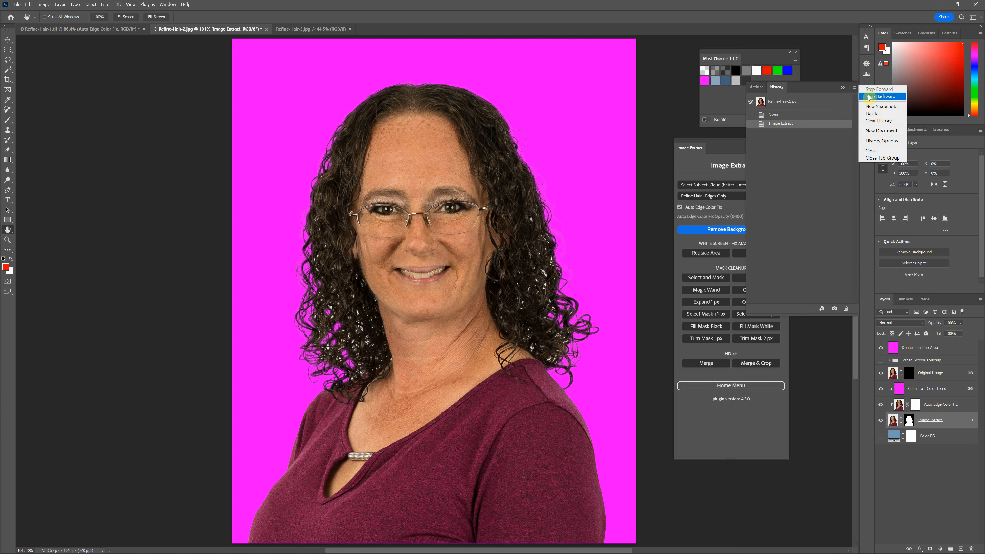
pyautogui.click(873, 106)
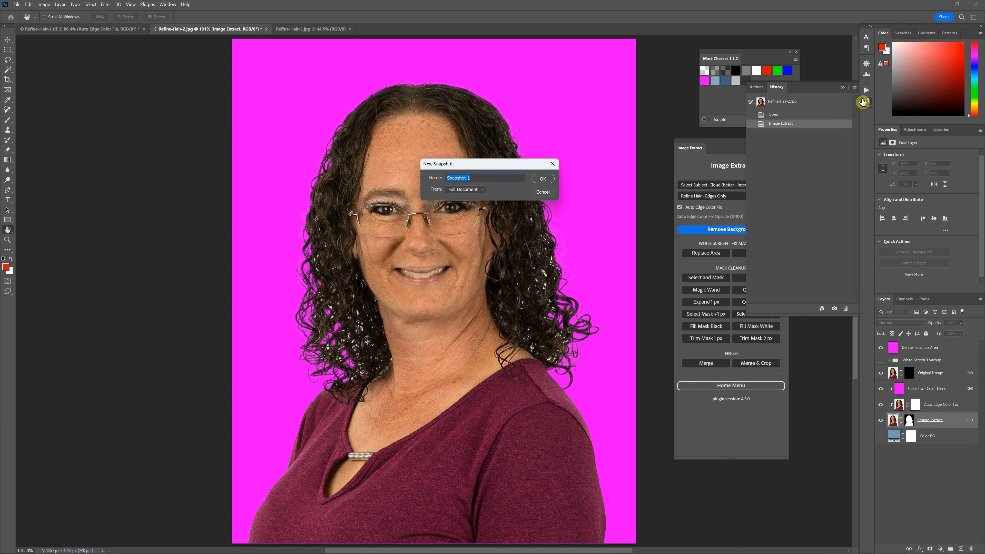
pyautogui.write('Edges Only')
pyautogui.click(543, 179)
pyautogui.click(695, 161)
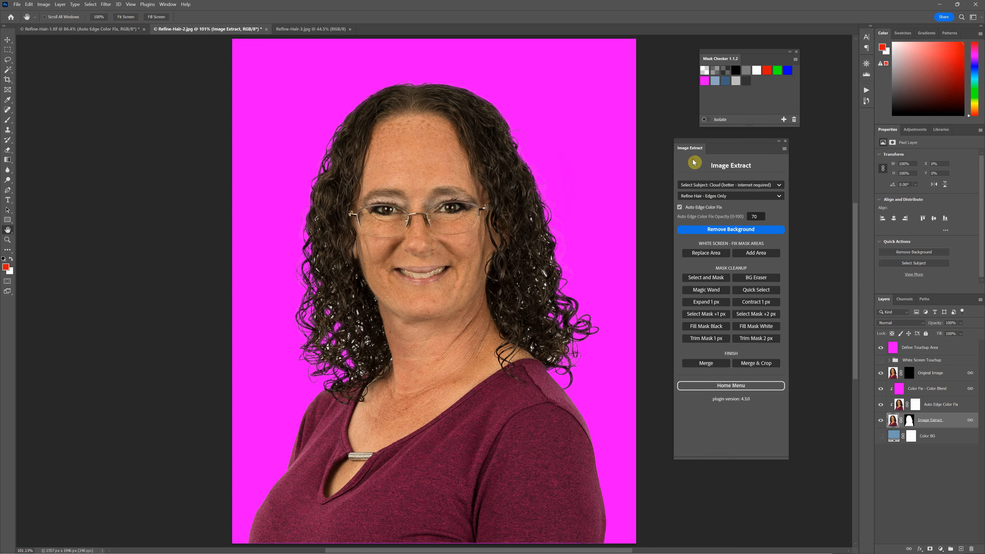
# Remove the background of Refine-Hair-2.jpg again with Refine Hair - Full, and inspect the curls up close on magenta
pyautogui.click(723, 198)
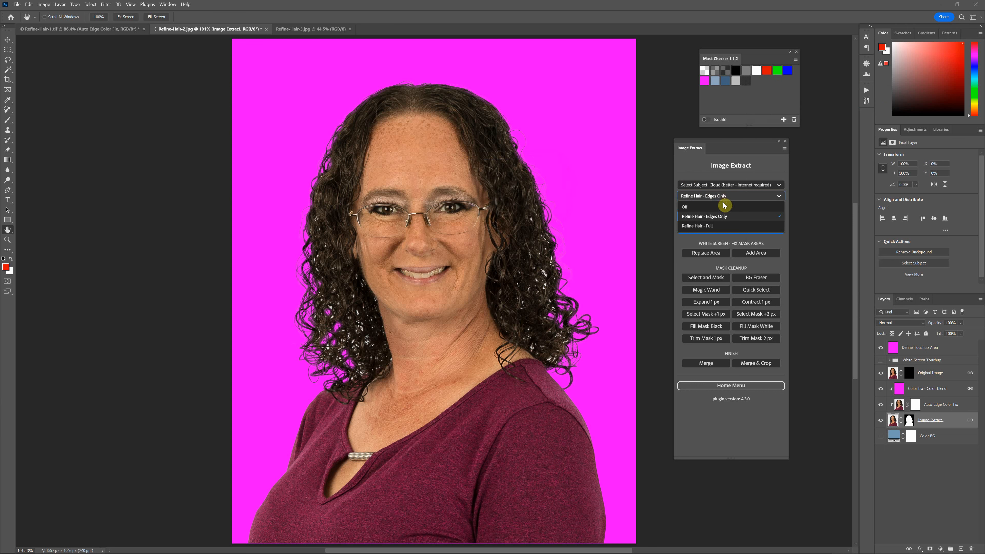
pyautogui.click(723, 222)
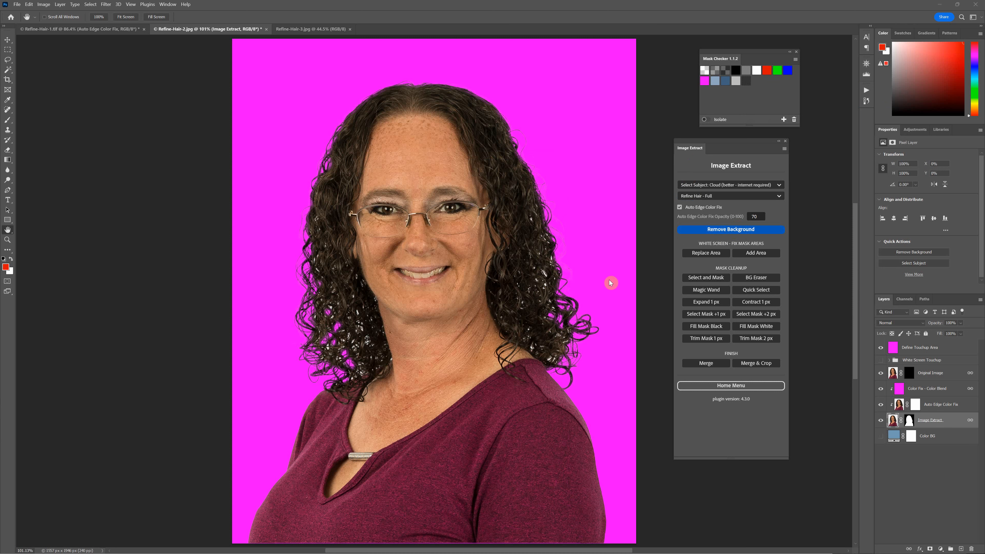
pyautogui.click(697, 232)
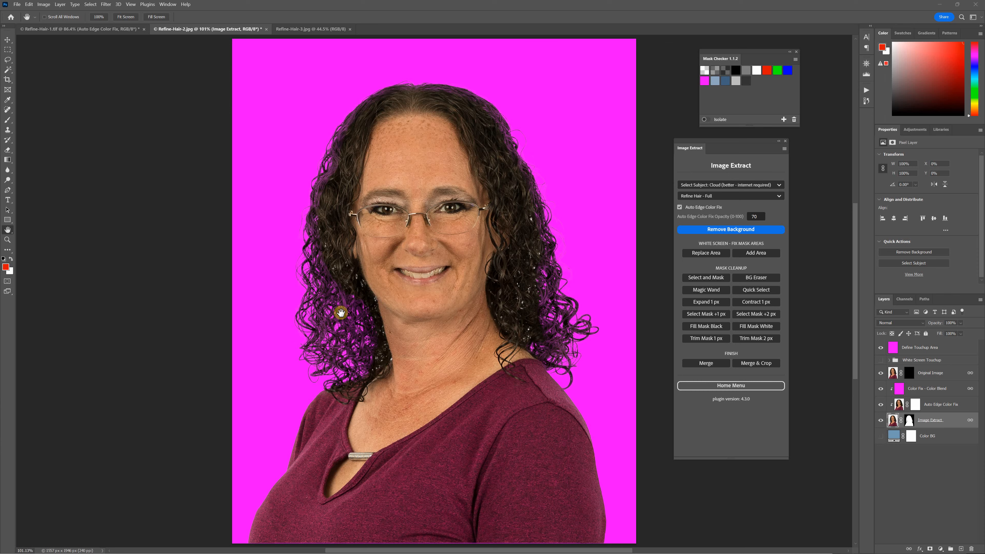
pyautogui.scroll(4, 317, 302)
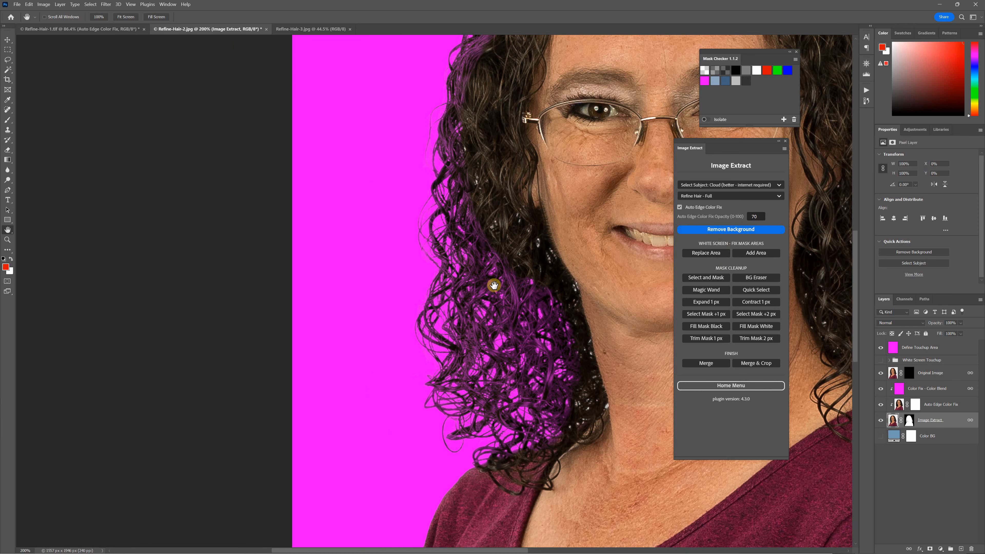
pyautogui.scroll(4, 511, 342)
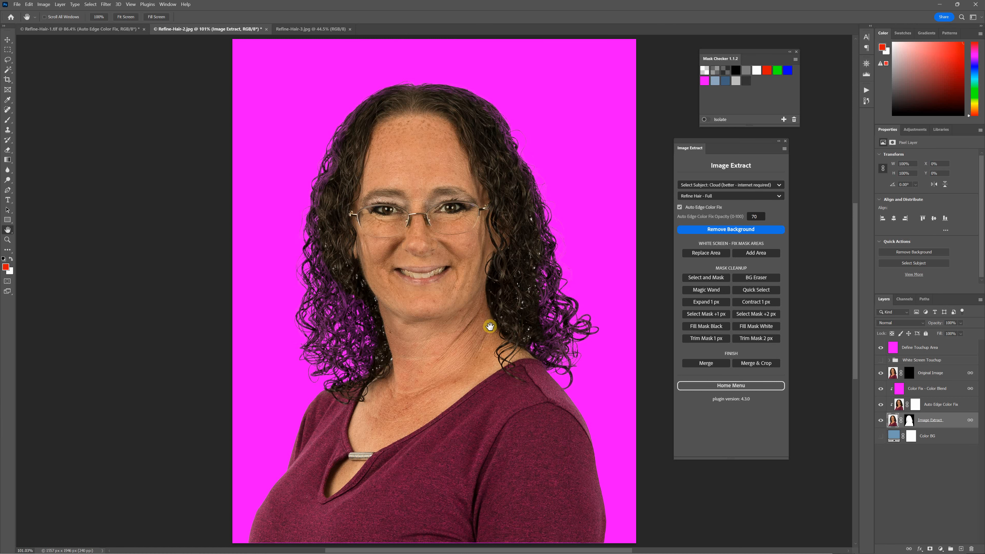
pyautogui.hotkey('ctrl', '0')
# Set Image Extract's hair refinement to Off and examine the Image Extract layer's mask in Select and Mask, then accept it
pyautogui.click(755, 196)
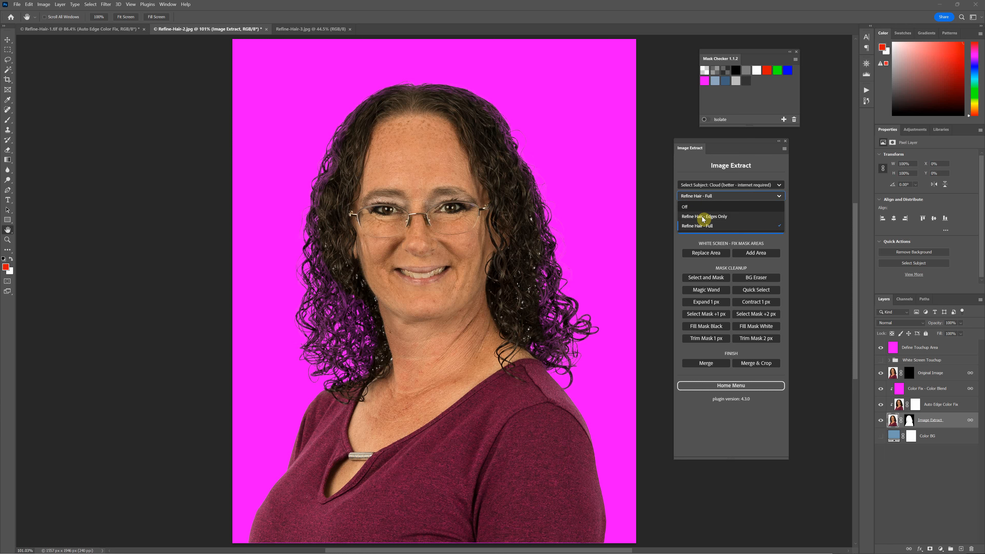
pyautogui.click(712, 208)
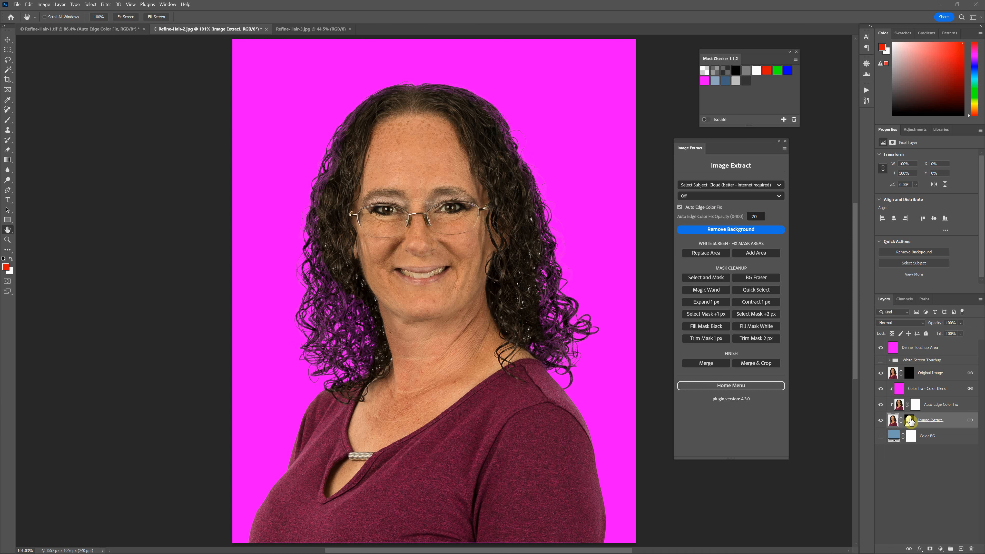
pyautogui.rightClick(910, 421)
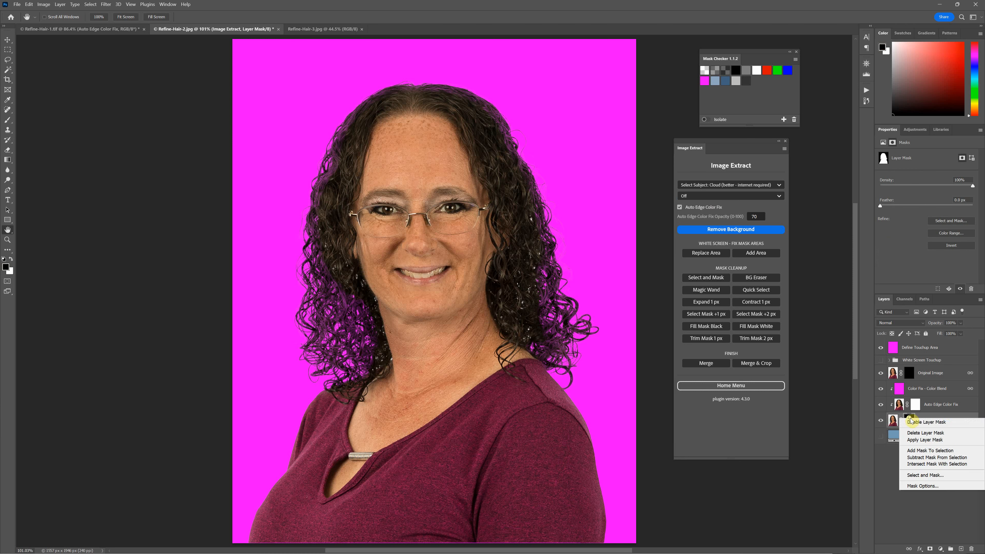
pyautogui.click(927, 474)
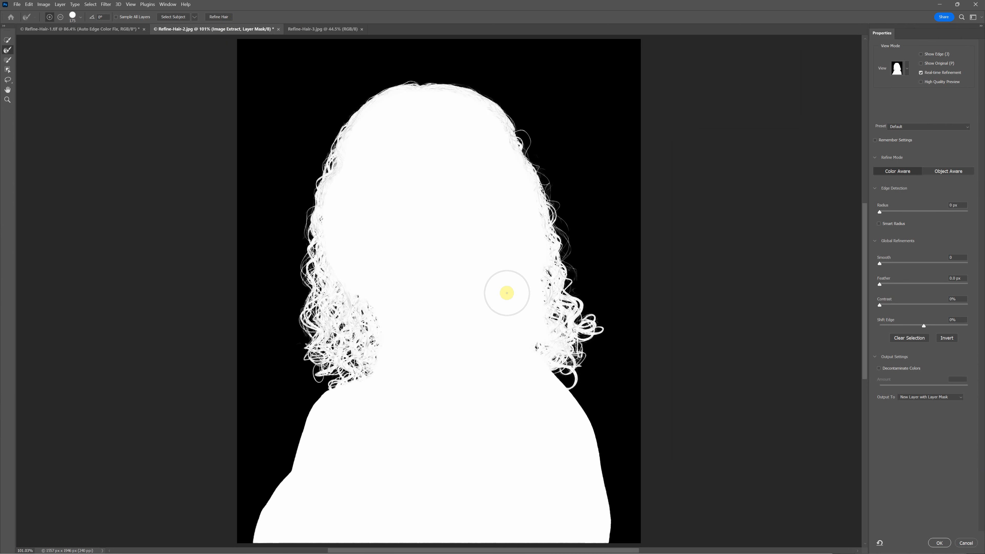
pyautogui.scroll(-2, 405, 280)
pyautogui.scroll(4, 405, 280)
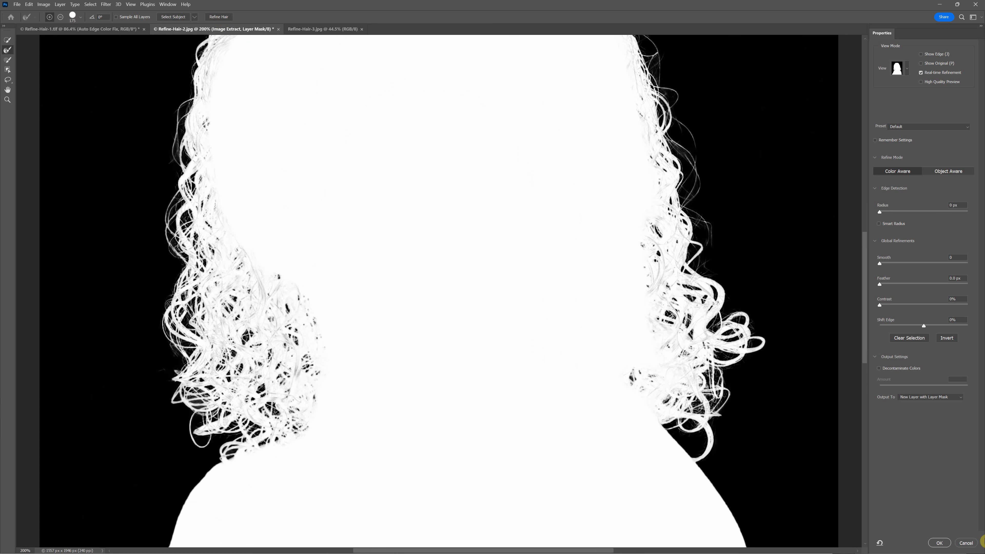
pyautogui.click(946, 541)
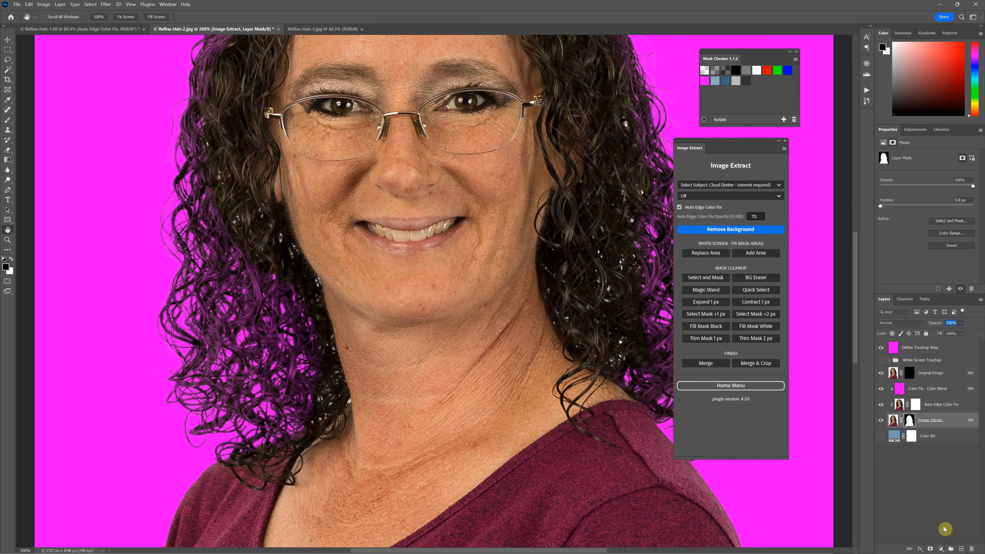
# Review the hair refinement modes, and preview the fully refined curls on dark blue, light gray and magenta backgrounds, ending on magenta
pyautogui.click(714, 195)
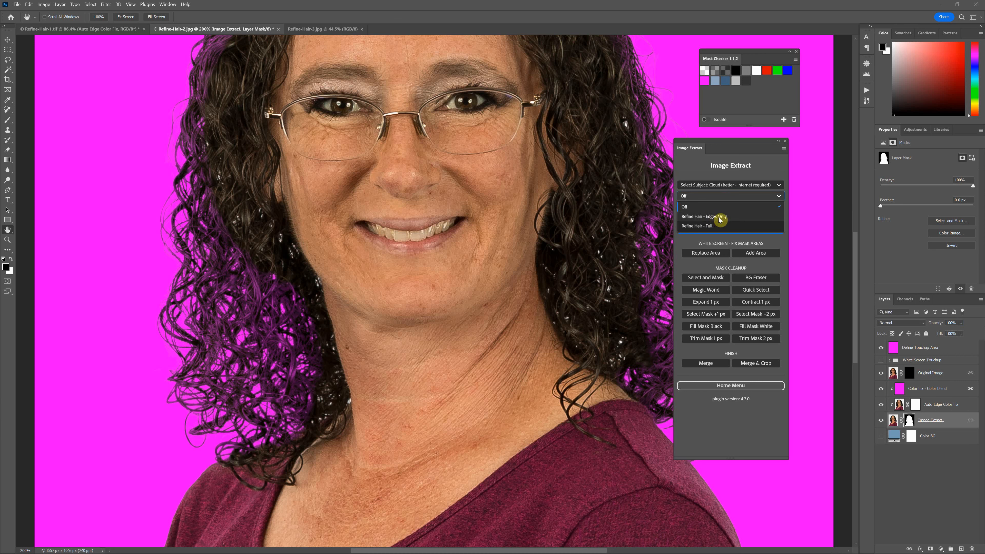
pyautogui.click(705, 177)
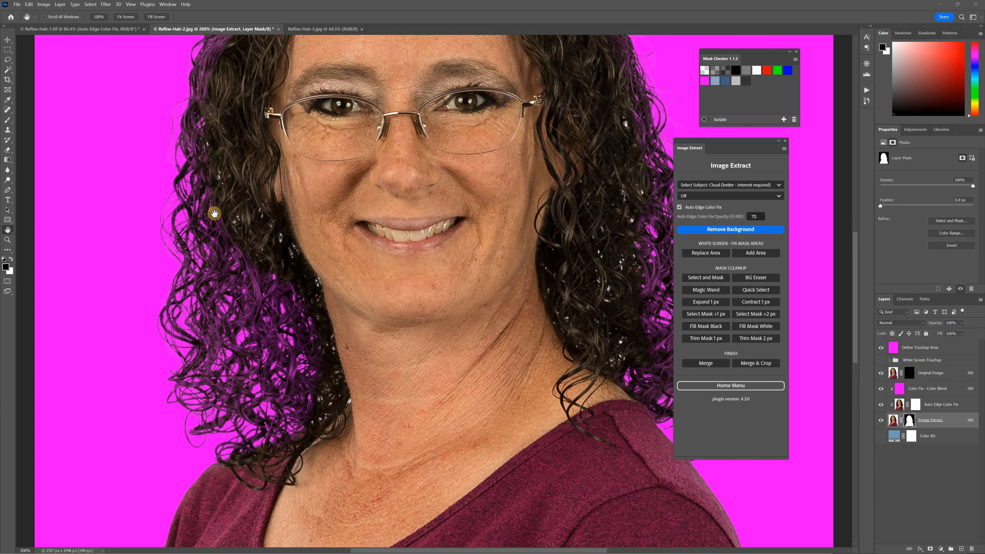
pyautogui.moveTo(236, 271); pyautogui.dragTo(469, 223)
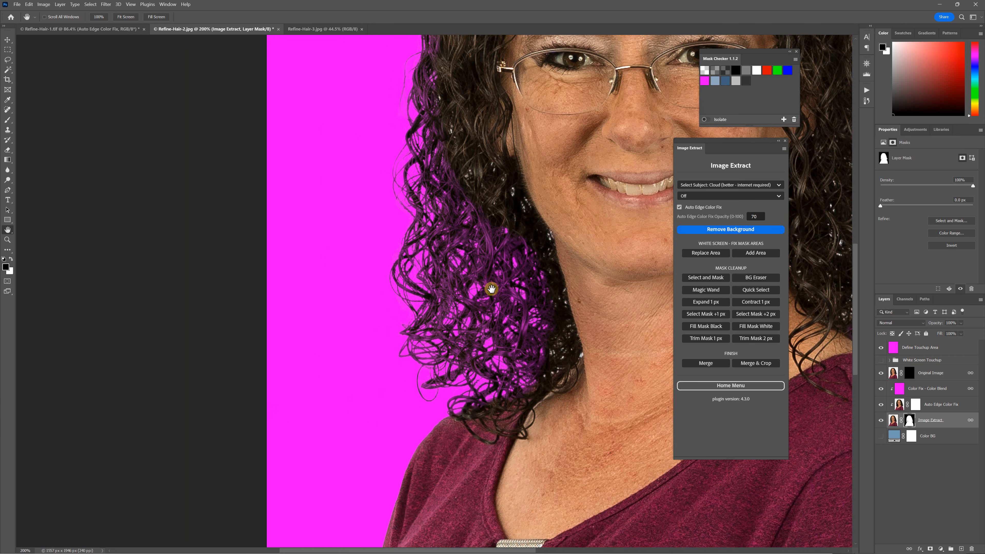
pyautogui.click(725, 80)
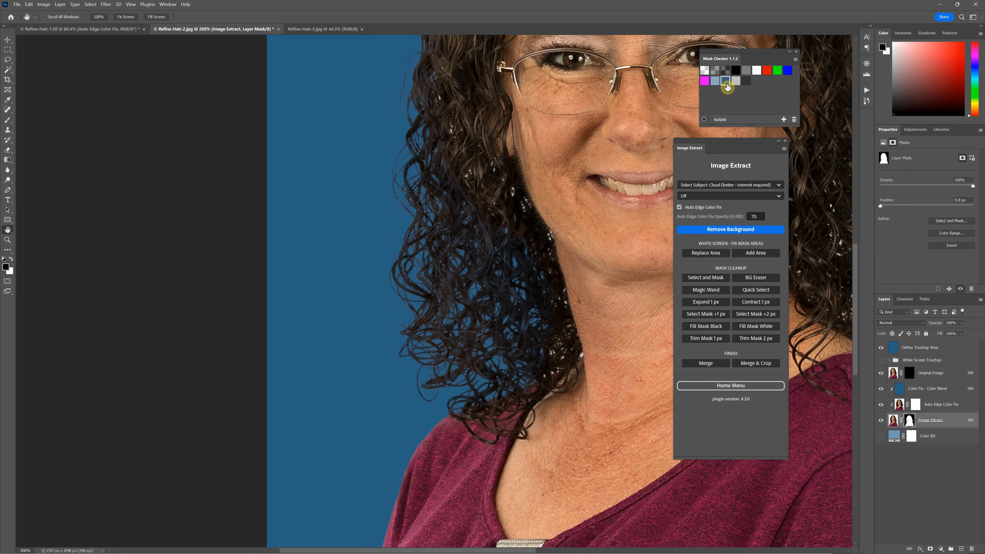
pyautogui.click(737, 82)
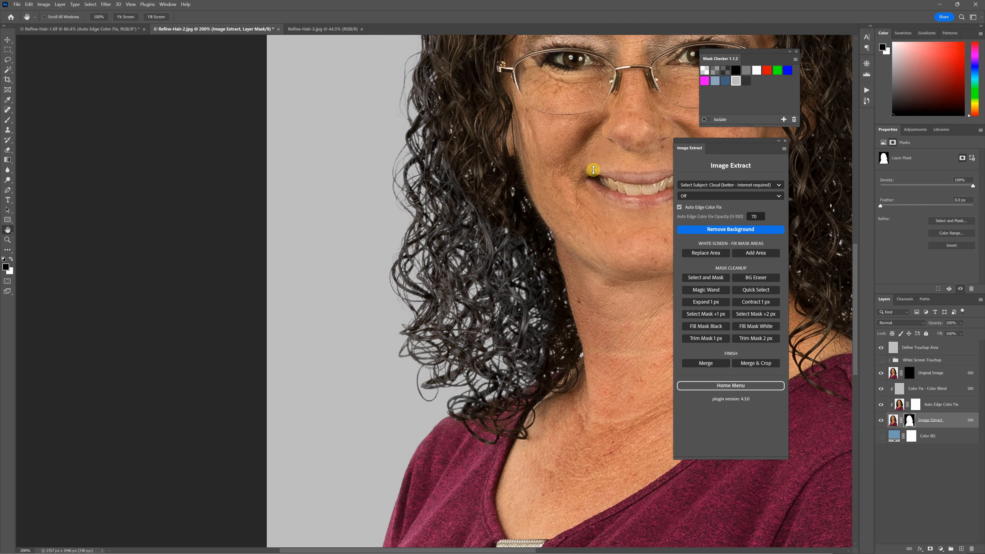
pyautogui.click(705, 82)
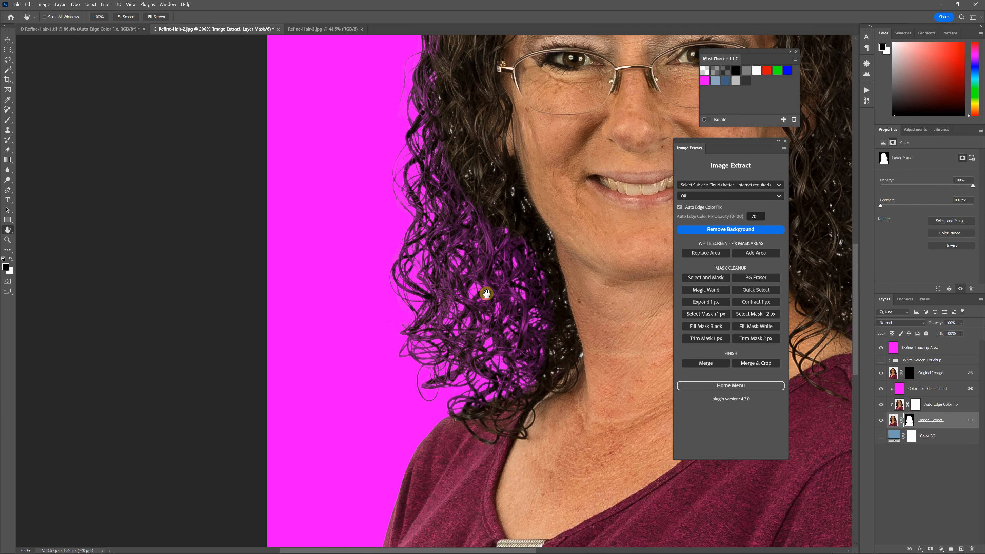
pyautogui.moveTo(479, 288); pyautogui.dragTo(491, 303)
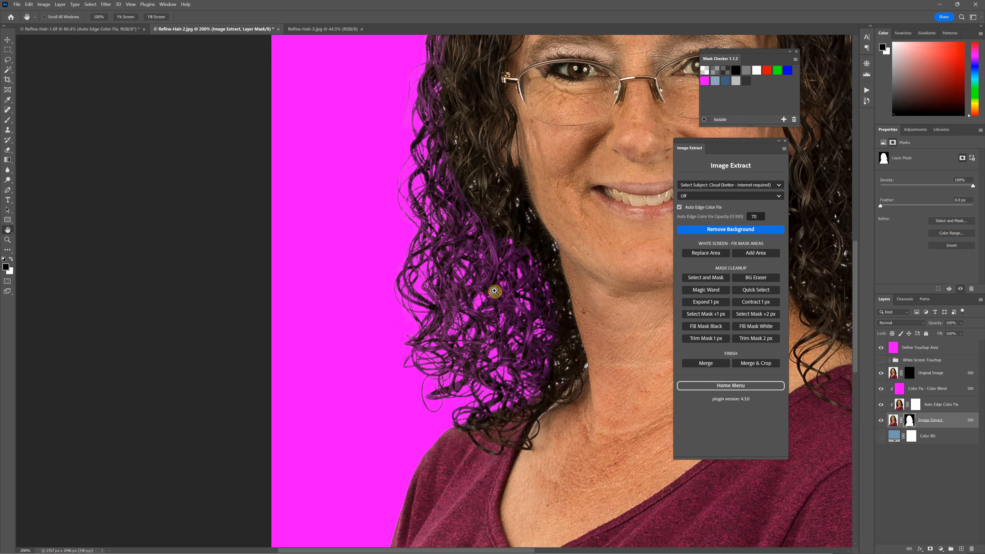
pyautogui.hotkey('ctrl', '0')
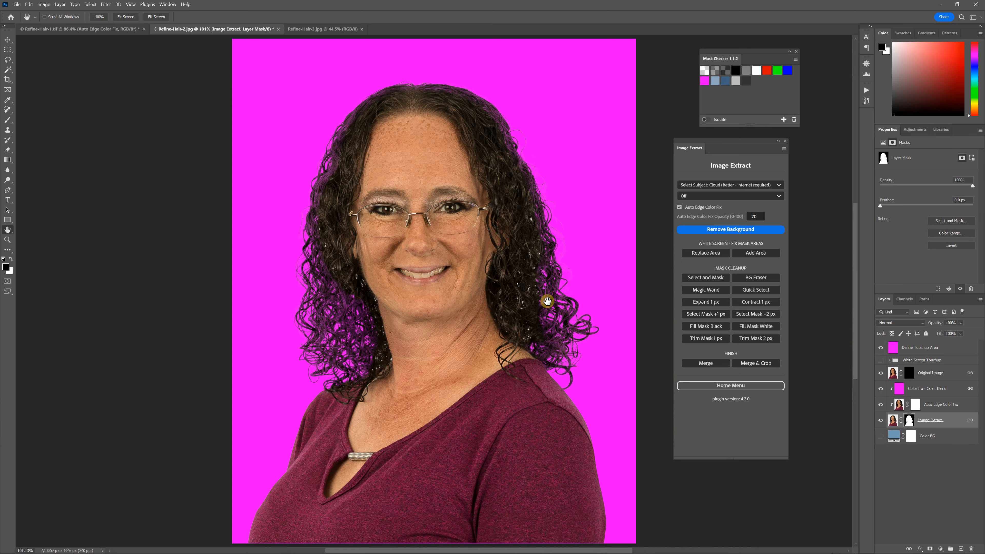
# Examine the cutout at up to 300% zoom along both sides of the curly hair for leftover background inside the curls
pyautogui.scroll(2, 547, 306)
pyautogui.scroll(-1, 547, 307)
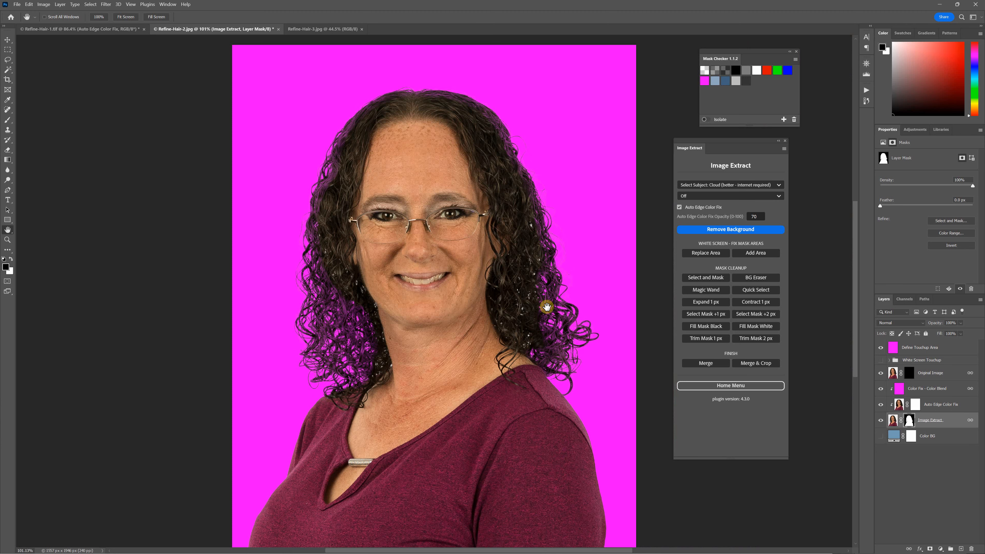
pyautogui.hotkey('ctrl', '+')
pyautogui.moveTo(587, 292); pyautogui.dragTo(530, 345)
pyautogui.hotkey('ctrl', '+')
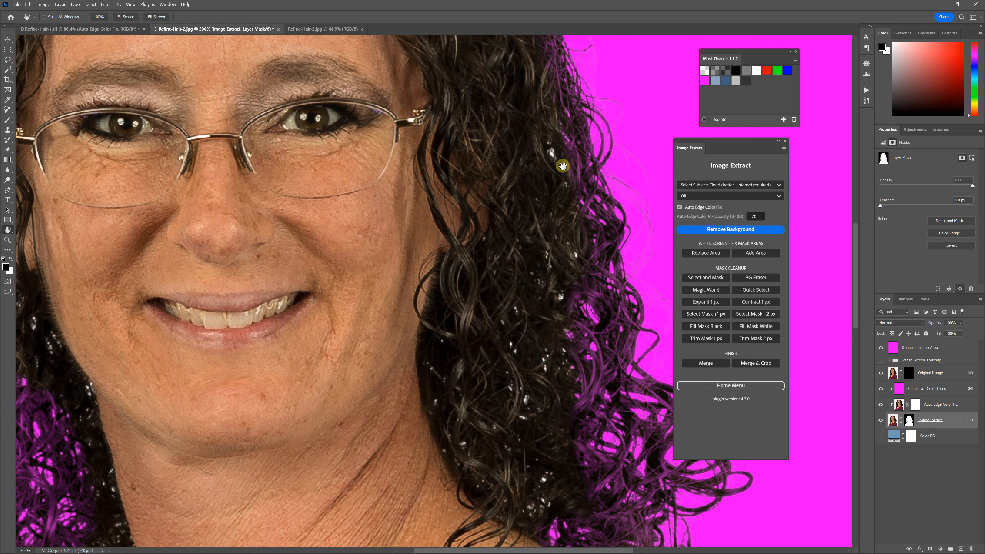
pyautogui.moveTo(563, 165); pyautogui.dragTo(580, 194)
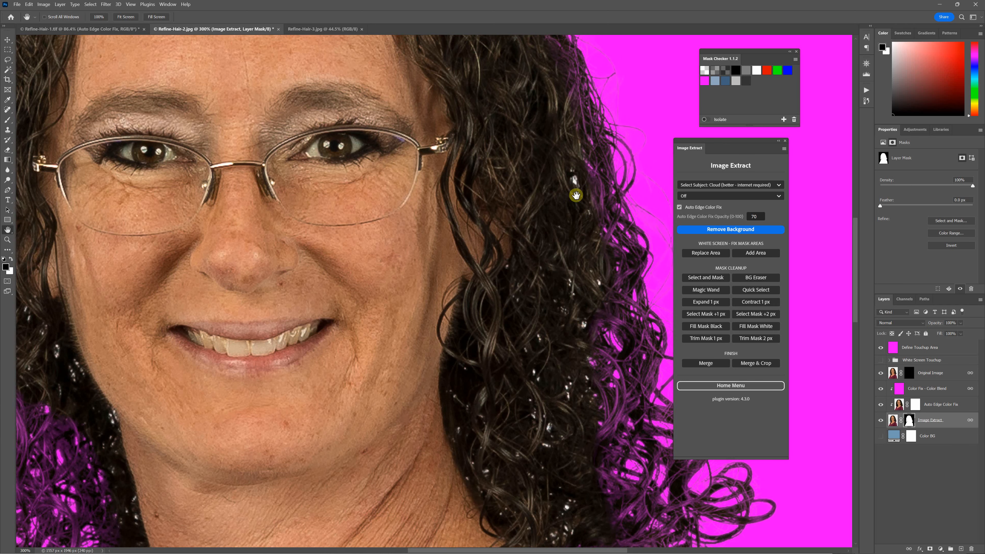
pyautogui.moveTo(519, 166); pyautogui.dragTo(649, 270)
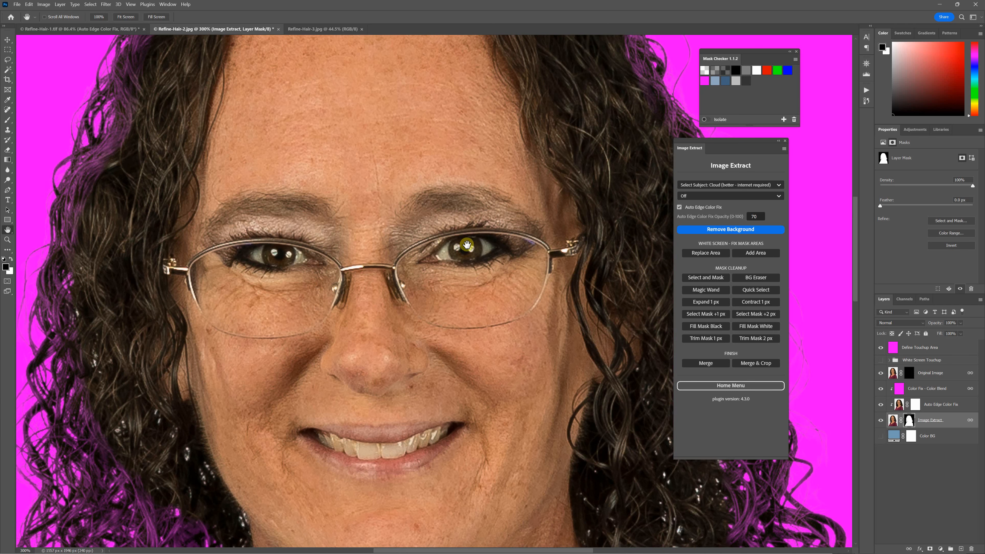
pyautogui.moveTo(399, 351); pyautogui.dragTo(405, 239)
pyautogui.moveTo(434, 336); pyautogui.dragTo(446, 271)
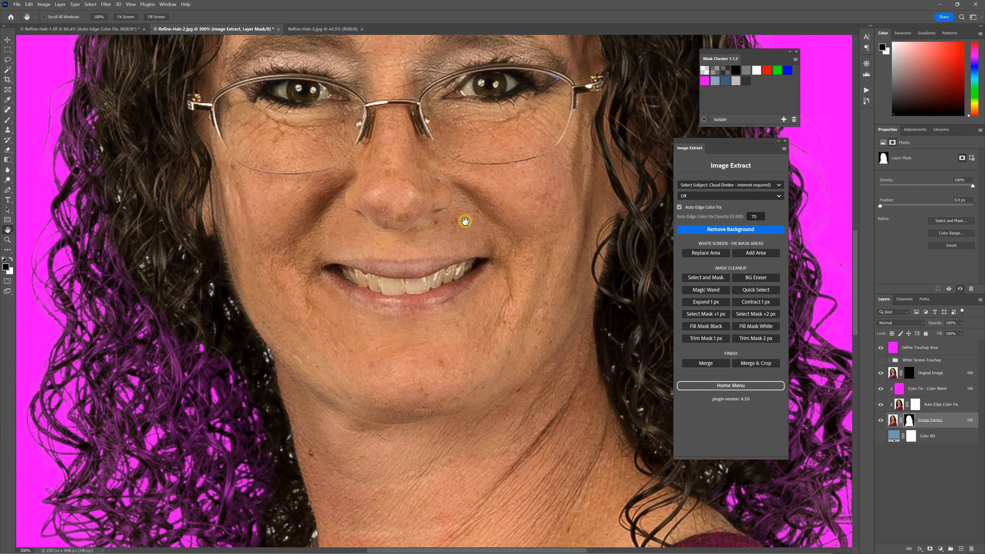
pyautogui.moveTo(466, 220); pyautogui.dragTo(517, 329)
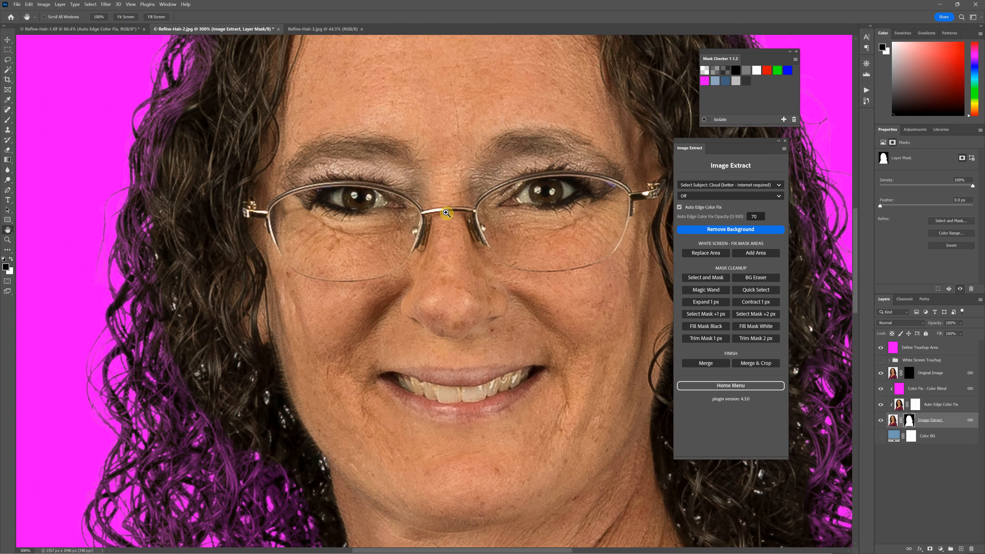
pyautogui.hotkey('ctrl', '+')
pyautogui.hotkey('ctrl', '0')
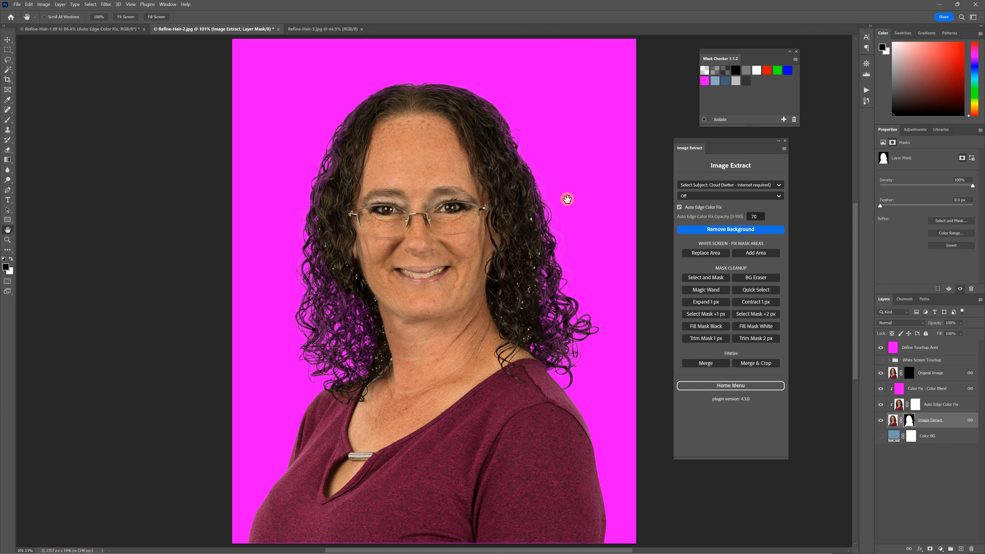
pyautogui.moveTo(715, 141); pyautogui.dragTo(709, 147)
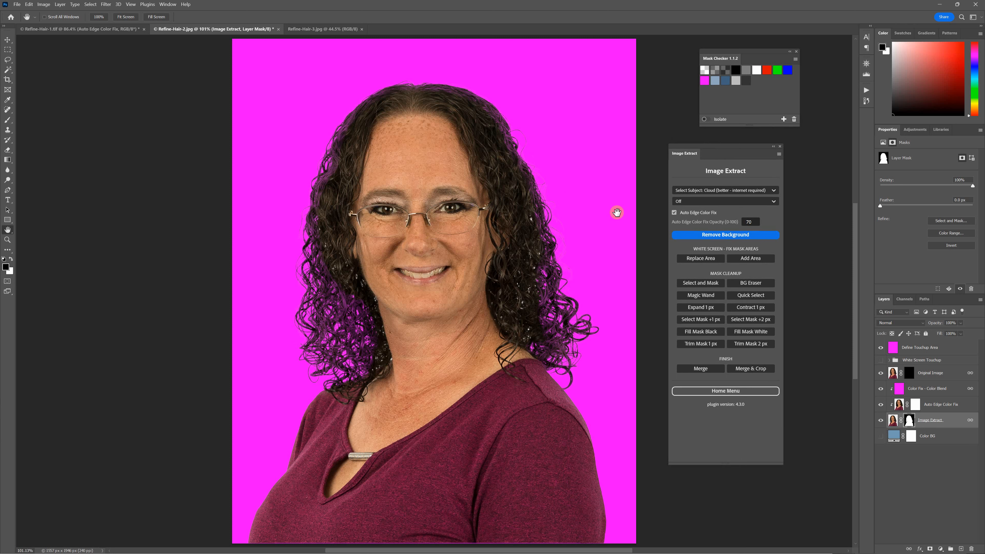
pyautogui.click(93, 4)
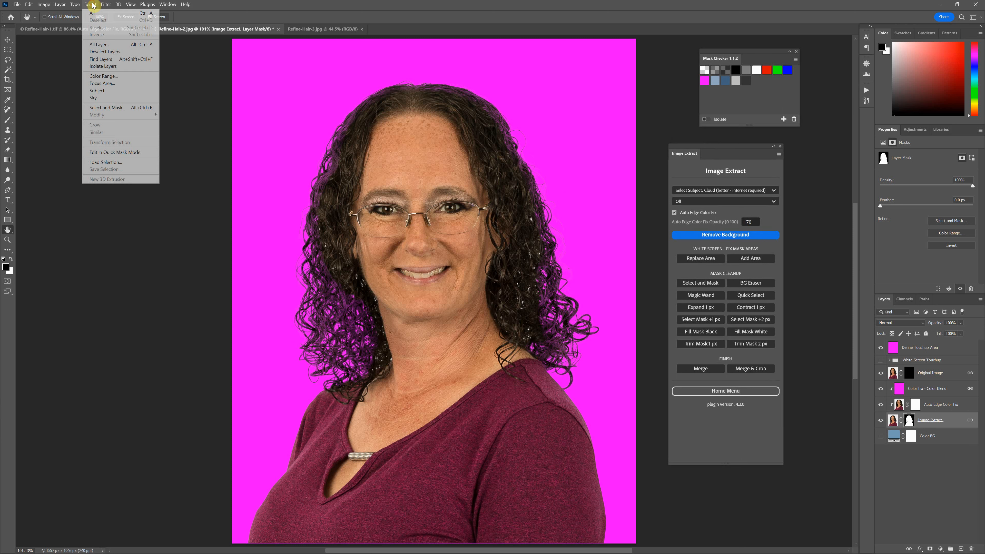
pyautogui.click(284, 11)
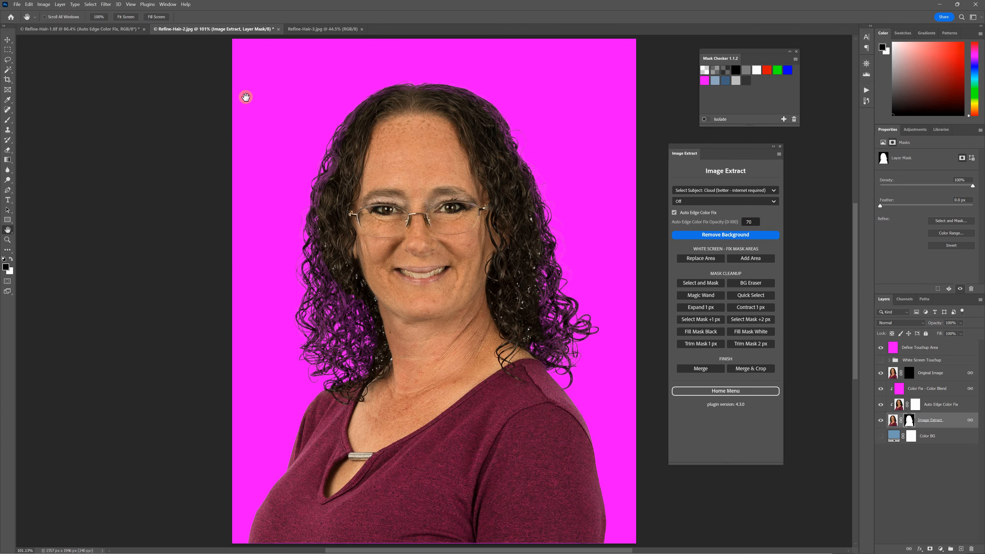
# In Refine-Hair-3.jpg, remove the background with hair refinement Off and Auto Edge Color Fix at 70, and inspect the hair behind the boy's neck
pyautogui.click(309, 35)
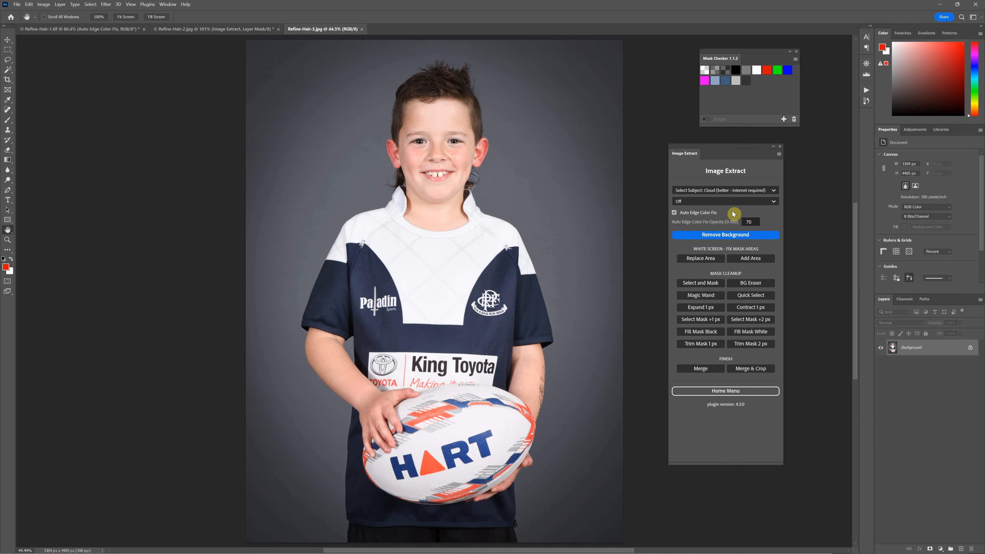
pyautogui.click(728, 235)
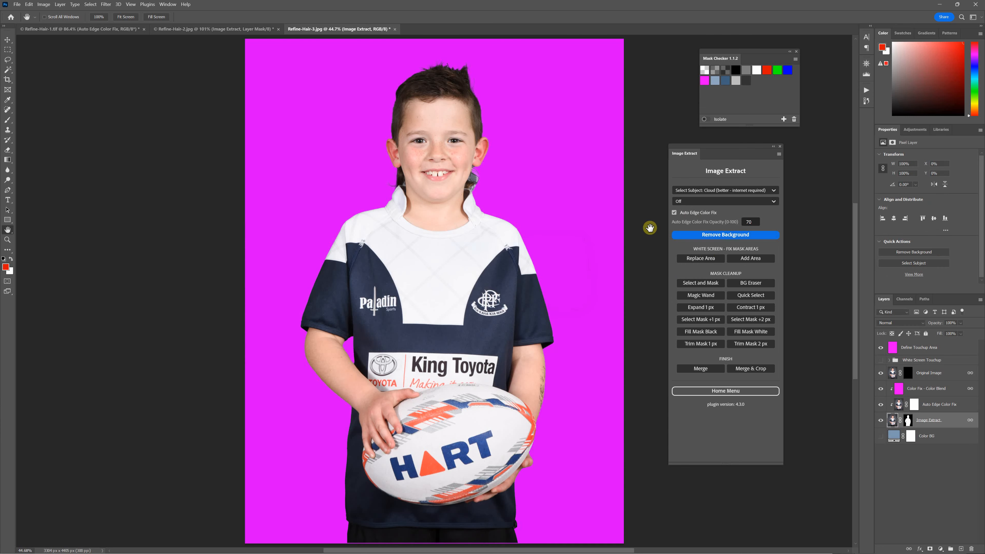
pyautogui.scroll(2, 537, 159)
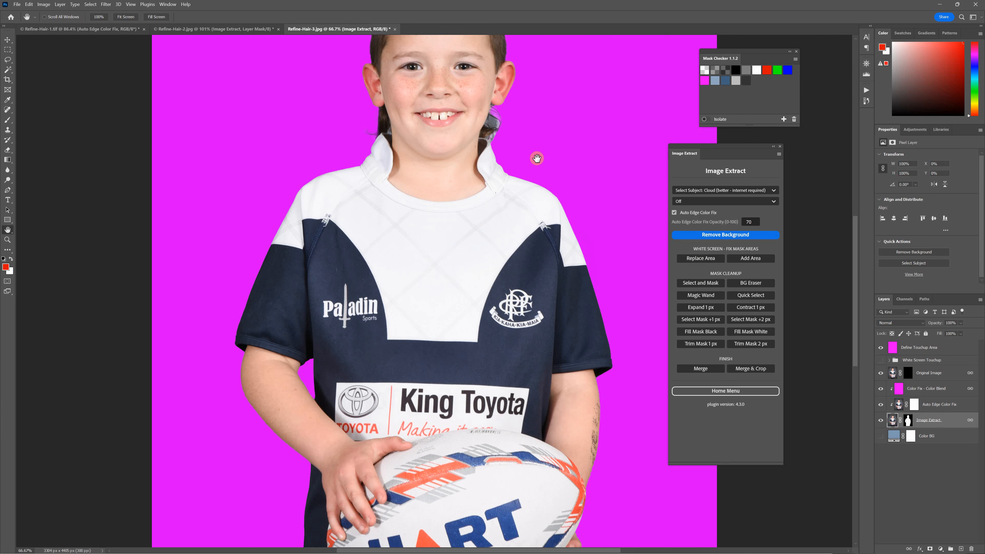
pyautogui.scroll(3, 528, 325)
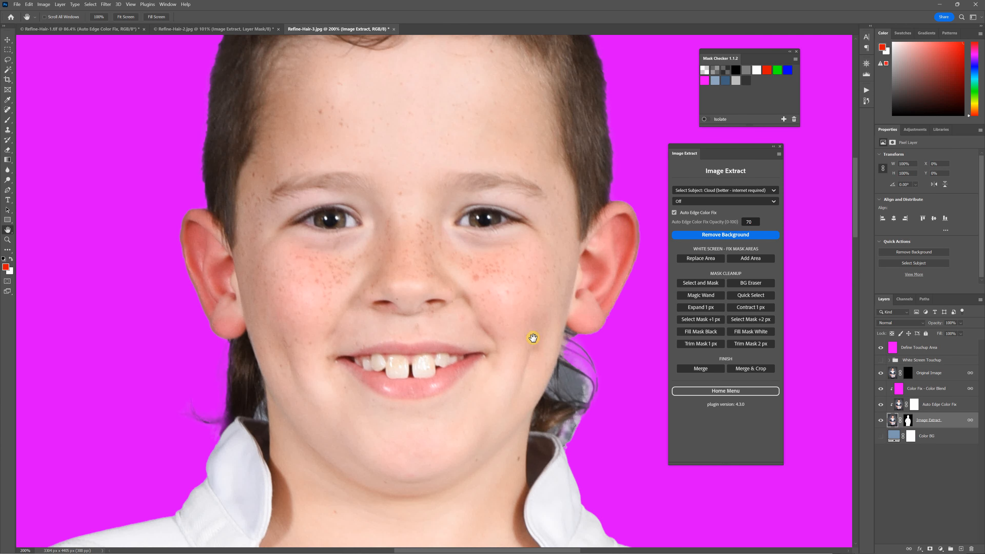
pyautogui.moveTo(581, 387); pyautogui.dragTo(518, 275)
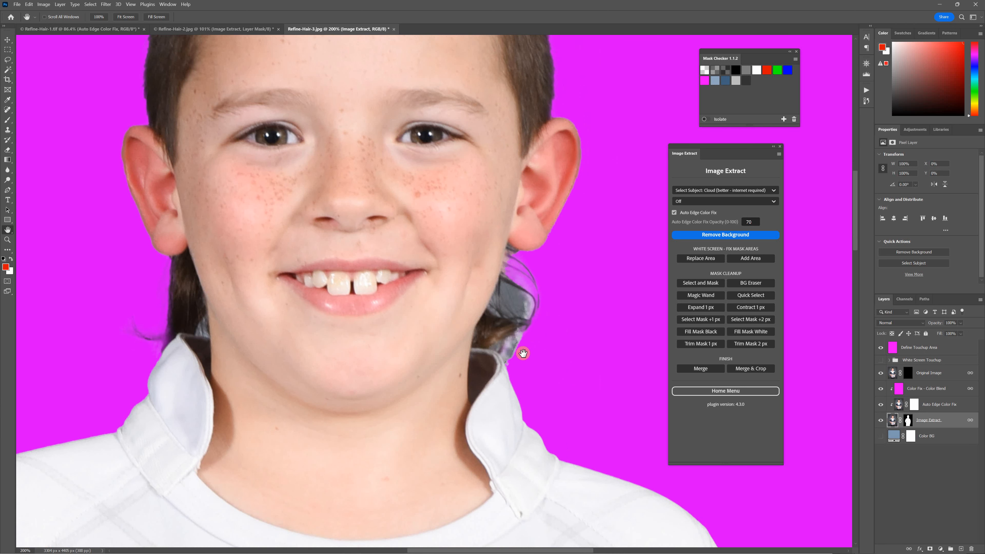
pyautogui.moveTo(526, 299); pyautogui.dragTo(533, 301)
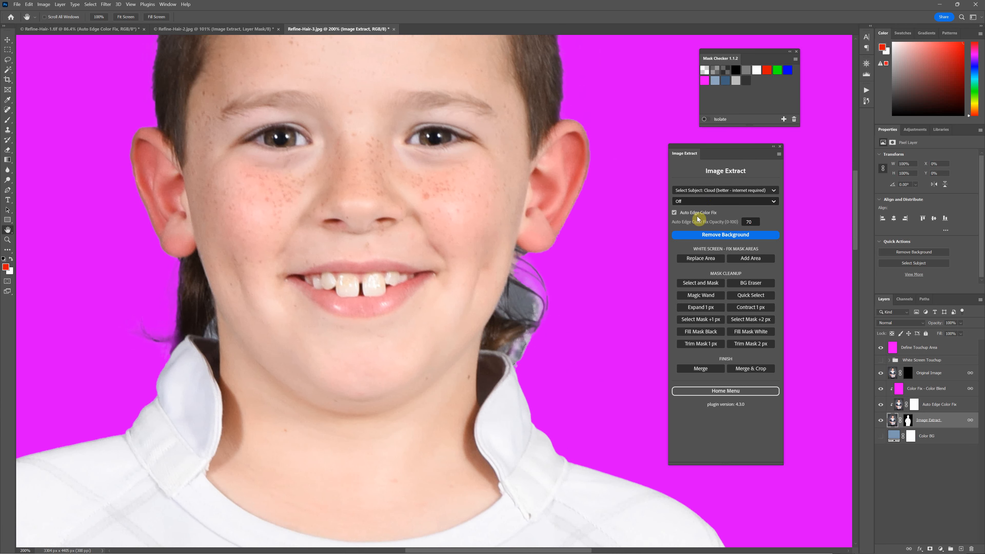
# Remove the background with hair refinement set to Refine Hair - Full, and inspect the hair behind the boy's neck at 200% zoom
pyautogui.click(692, 202)
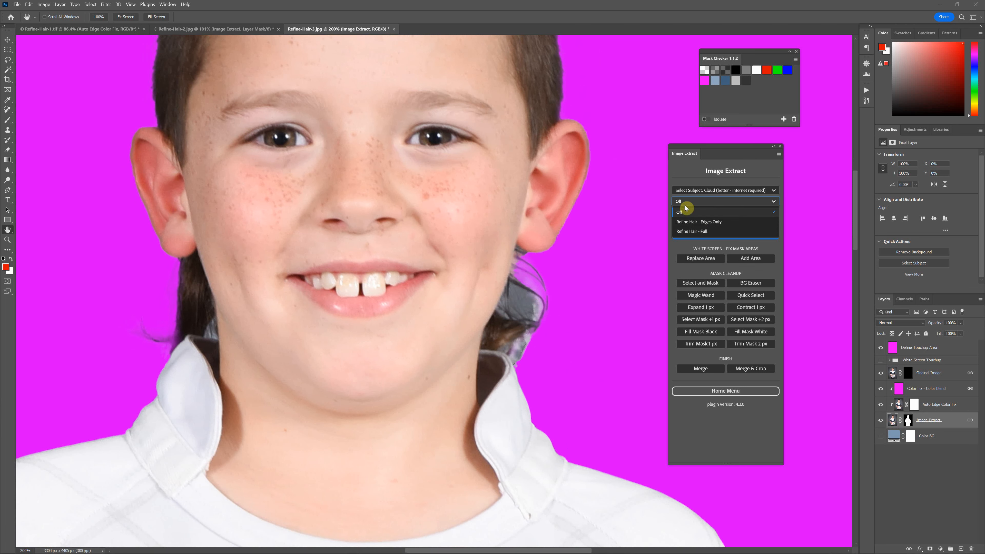
pyautogui.click(695, 231)
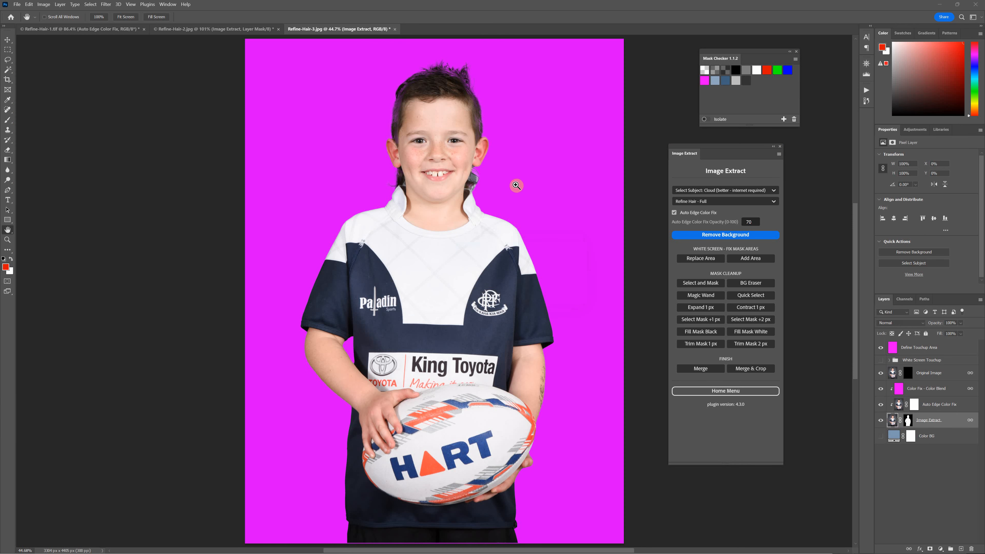
pyautogui.hotkey('ctrl', '+')
pyautogui.hotkey('ctrl', '+')
pyautogui.hotkey('ctrl', '+')
pyautogui.moveTo(538, 91); pyautogui.dragTo(536, 319)
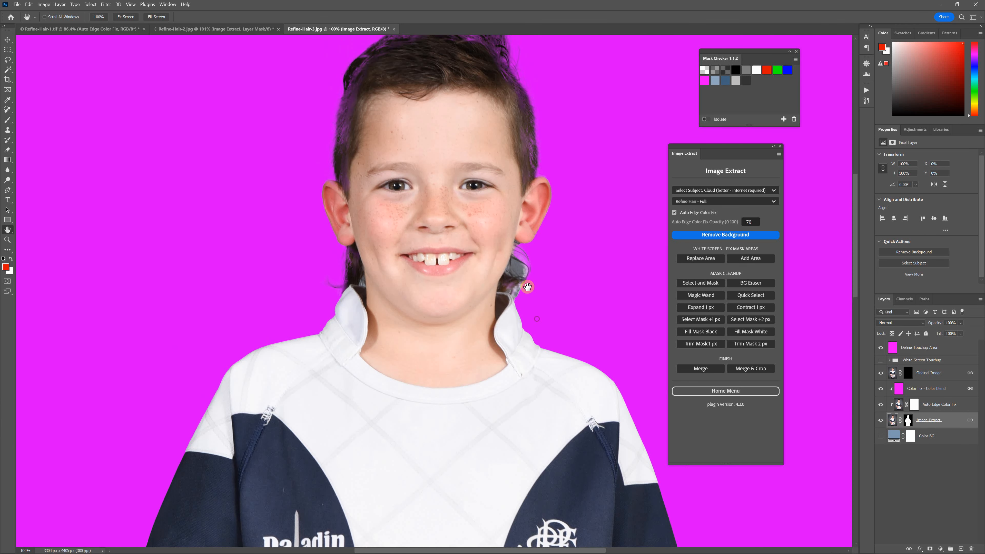
pyautogui.hotkey('ctrl', '+')
pyautogui.moveTo(598, 256); pyautogui.dragTo(564, 322)
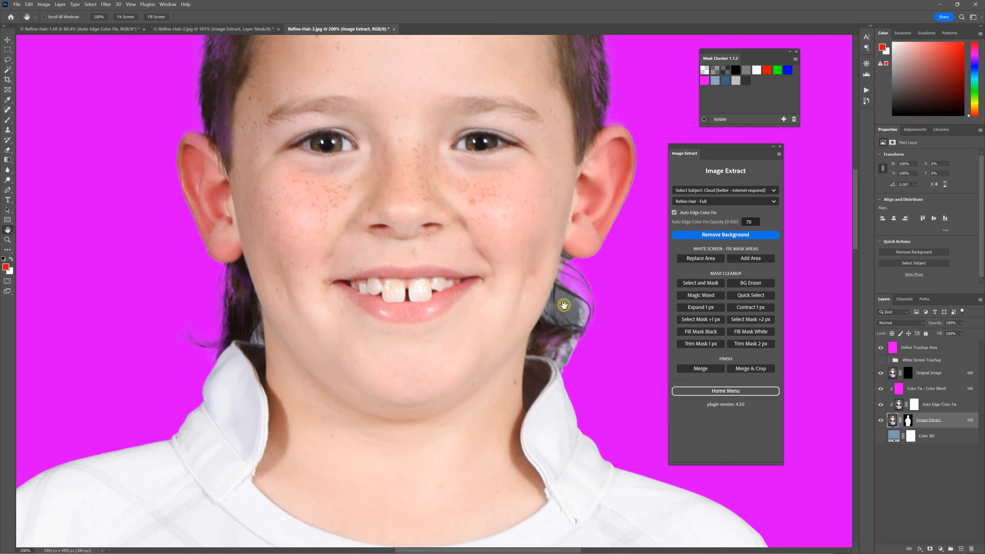
pyautogui.scroll(2, 576, 316)
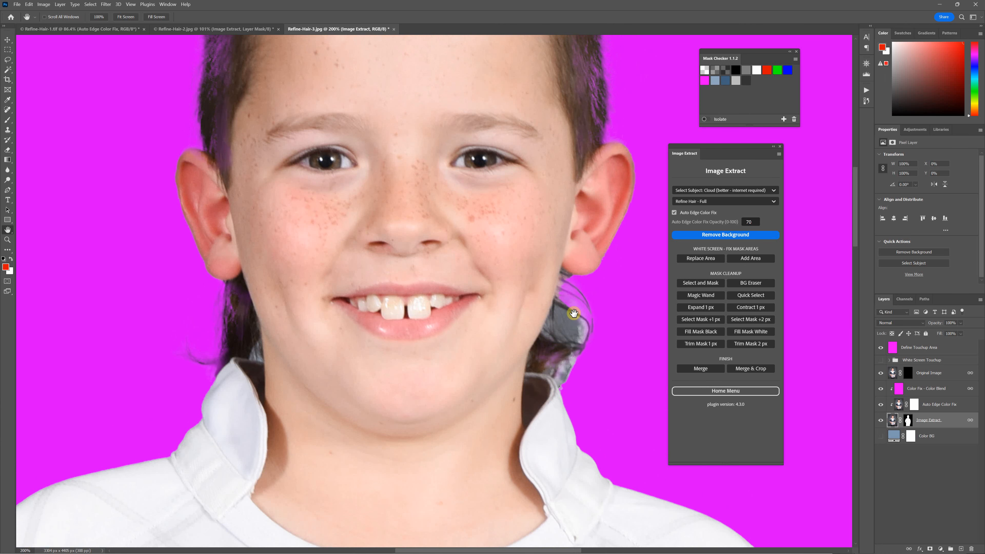
# Examine the fully refined hair on top of the boy's head for lost solid areas, at up to 400% zoom
pyautogui.moveTo(574, 314); pyautogui.dragTo(554, 455)
pyautogui.moveTo(548, 293); pyautogui.dragTo(572, 409)
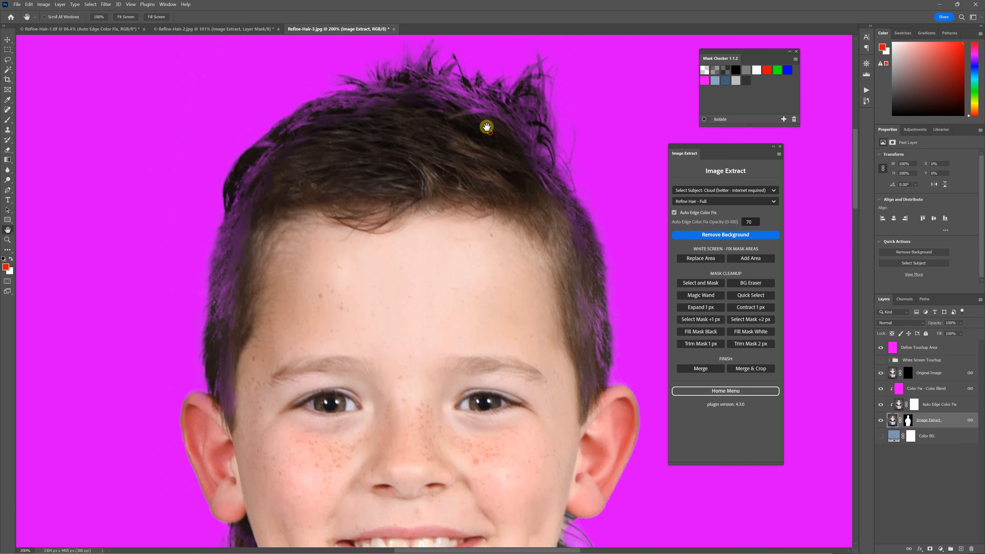
pyautogui.moveTo(488, 125); pyautogui.dragTo(474, 241)
pyautogui.hotkey('ctrl', '+')
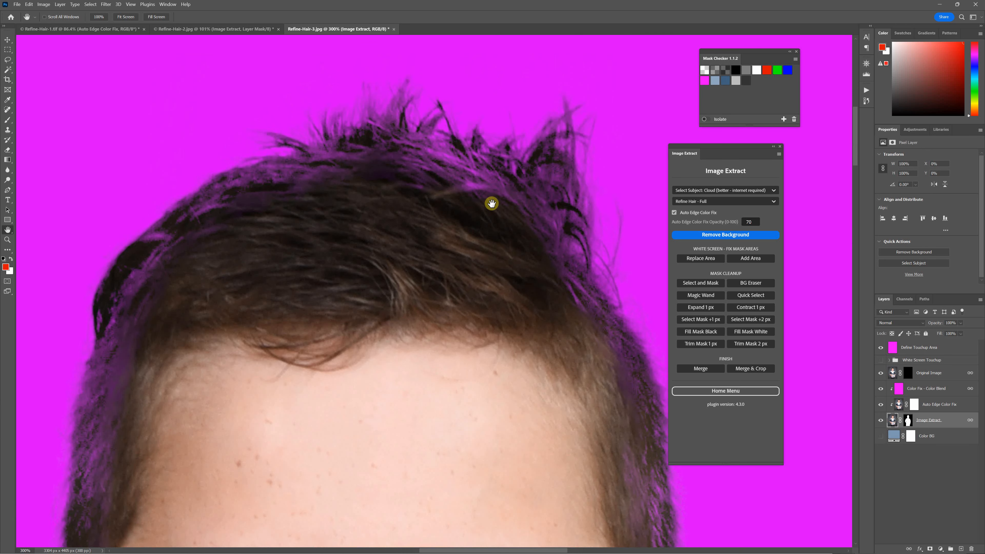
pyautogui.moveTo(491, 206); pyautogui.dragTo(477, 259)
pyautogui.hotkey('ctrl', '+')
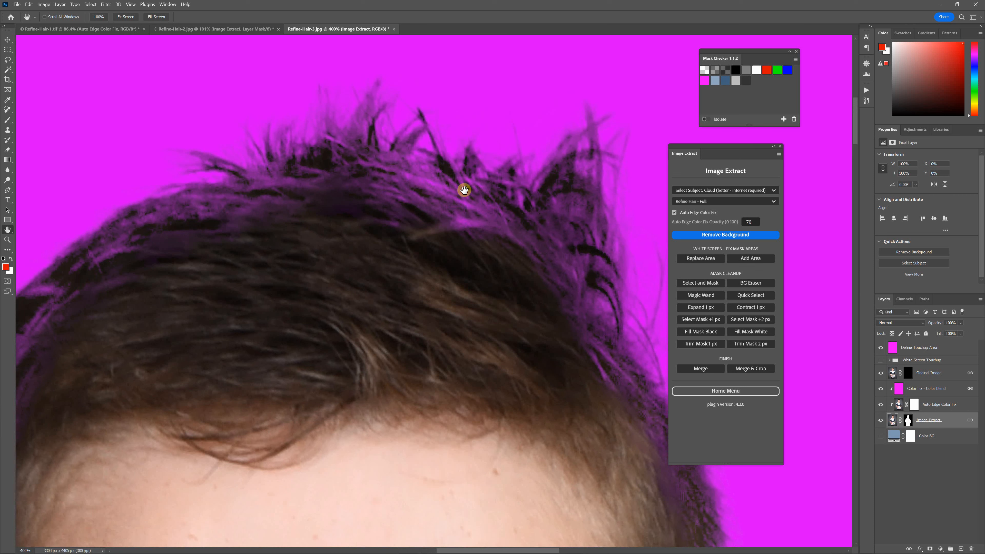
# Remove the background again with hair refinement set to Refine Hair - Edges Only, and inspect the top hair at up to 300% zoom
pyautogui.click(699, 201)
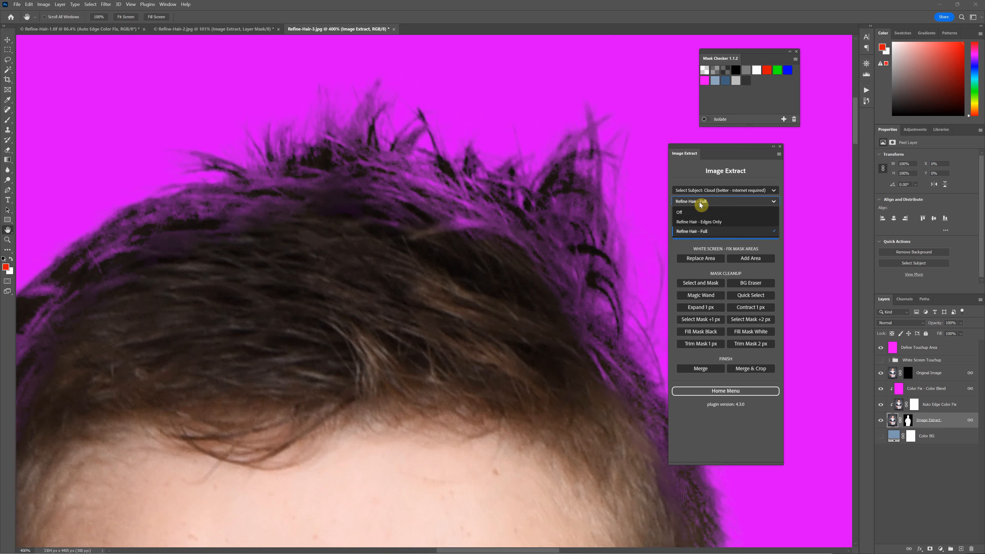
pyautogui.click(692, 222)
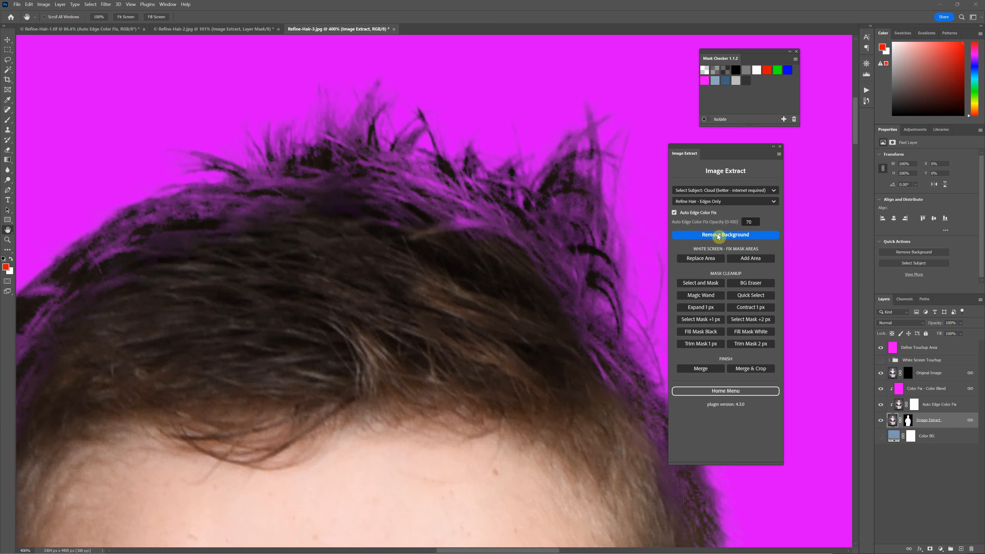
pyautogui.click(726, 233)
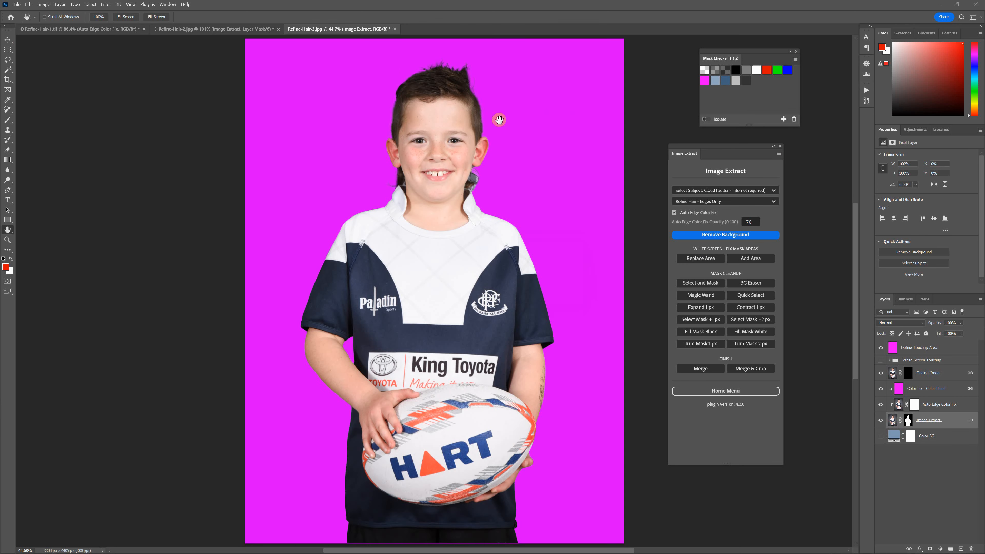
pyautogui.moveTo(493, 97); pyautogui.dragTo(493, 269)
pyautogui.hotkey('ctrl', '+')
pyautogui.hotkey('ctrl', '+')
pyautogui.hotkey('ctrl', '+')
pyautogui.hotkey('ctrl', '+')
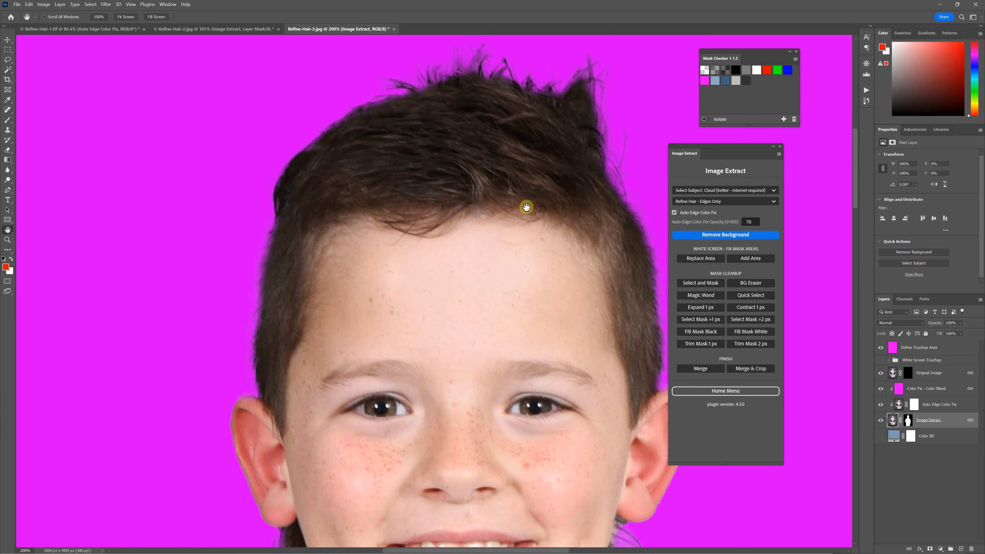
pyautogui.moveTo(583, 101); pyautogui.dragTo(510, 250)
pyautogui.hotkey('ctrl', '+')
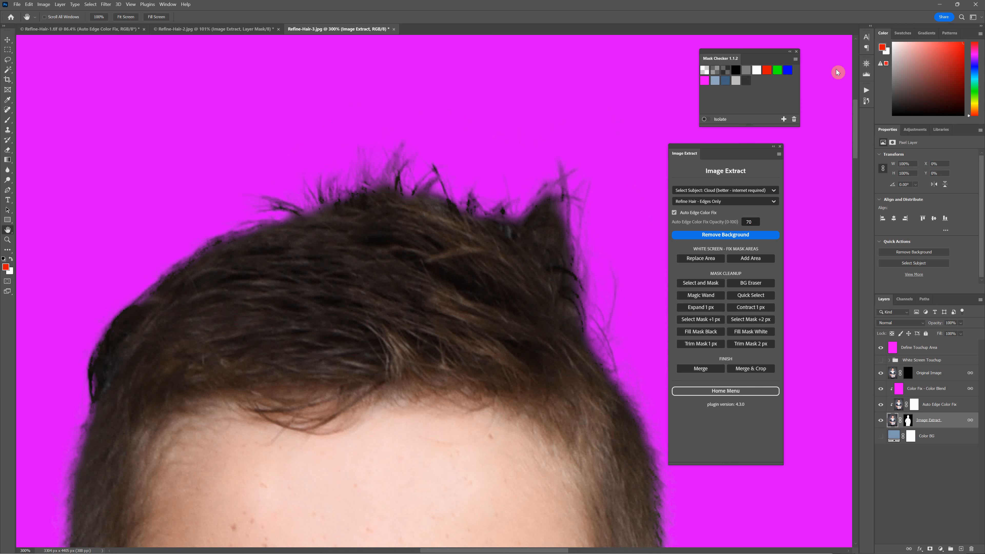
# Compare the Full and Edges Only extractions through the document's history states, ending on the Edges Only result
pyautogui.click(867, 101)
pyautogui.click(799, 133)
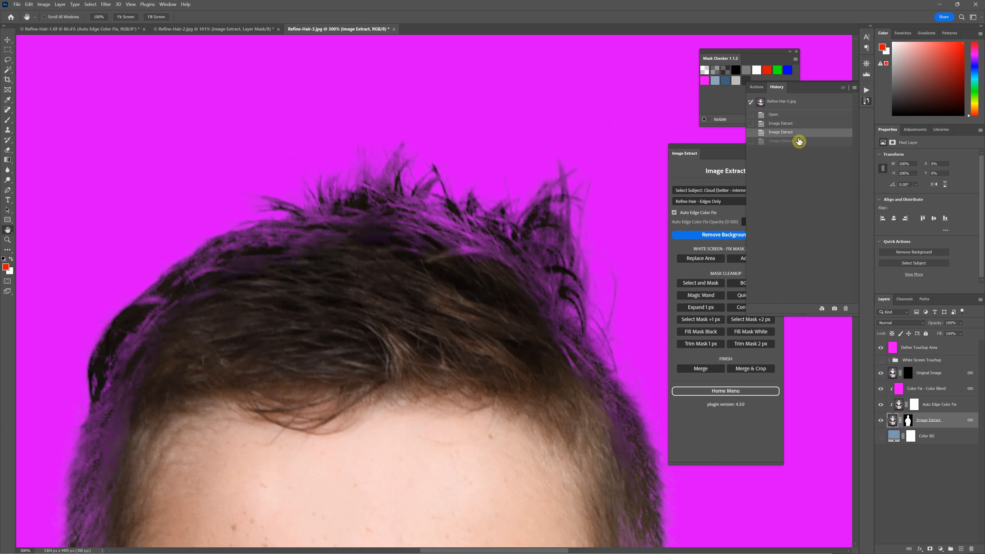
pyautogui.click(788, 142)
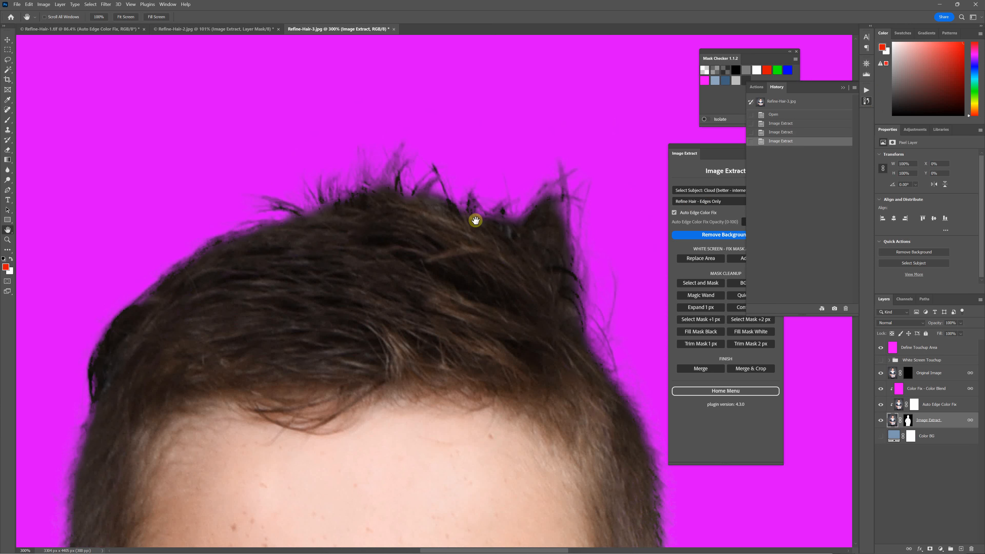
pyautogui.click(698, 170)
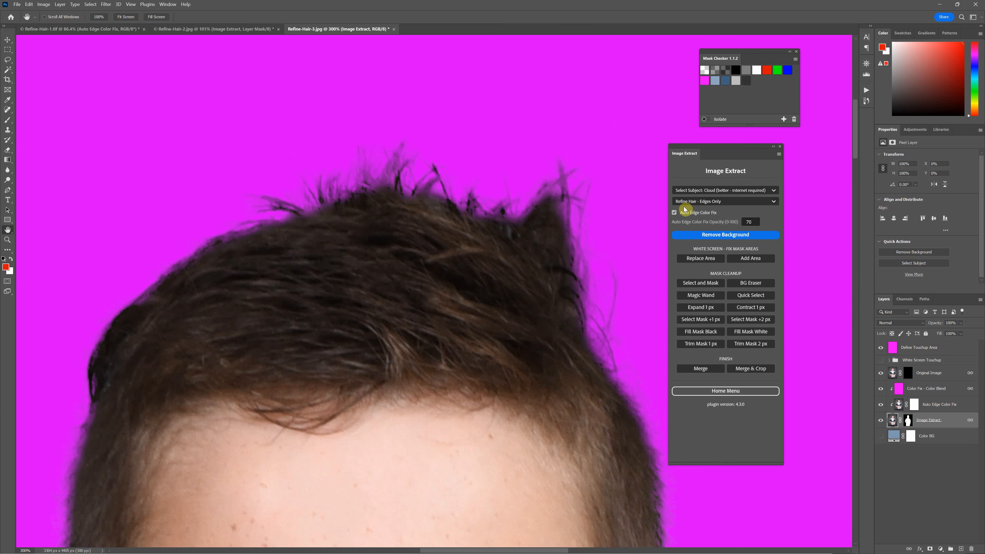
# Refine the Image Extract layer's mask around the hair behind the neck in Select and Mask, output to a new layer with layer mask
pyautogui.scroll(-10, 529, 214)
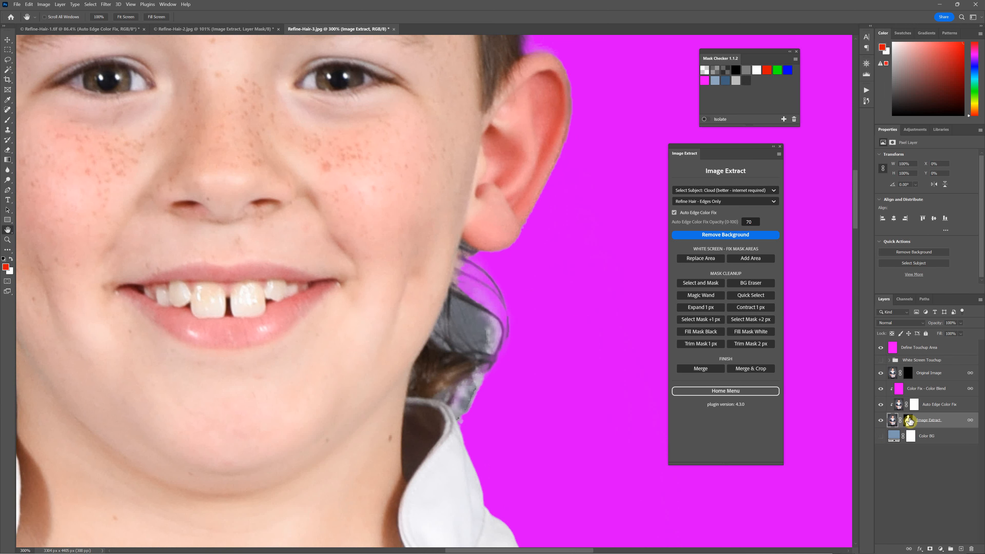
pyautogui.click(909, 421)
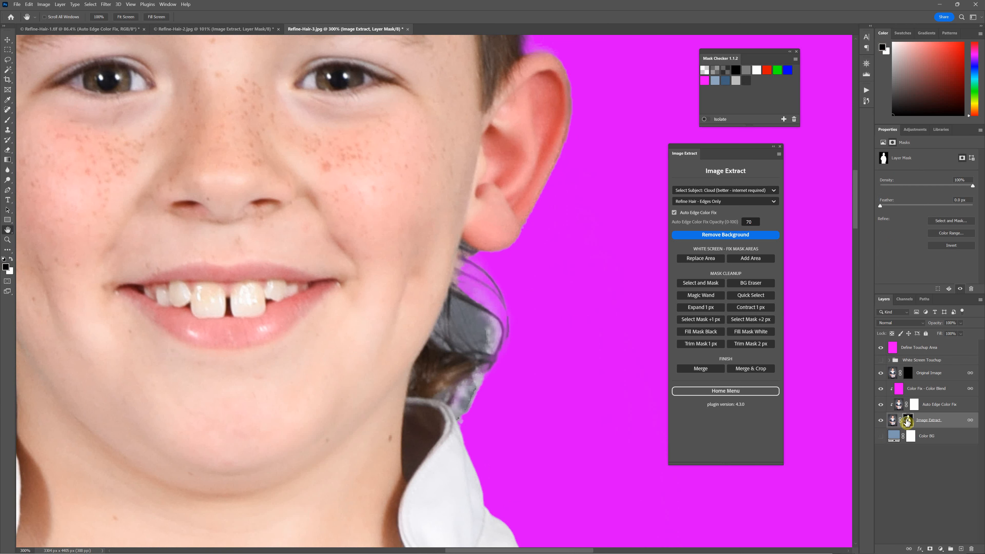
pyautogui.rightClick(909, 420)
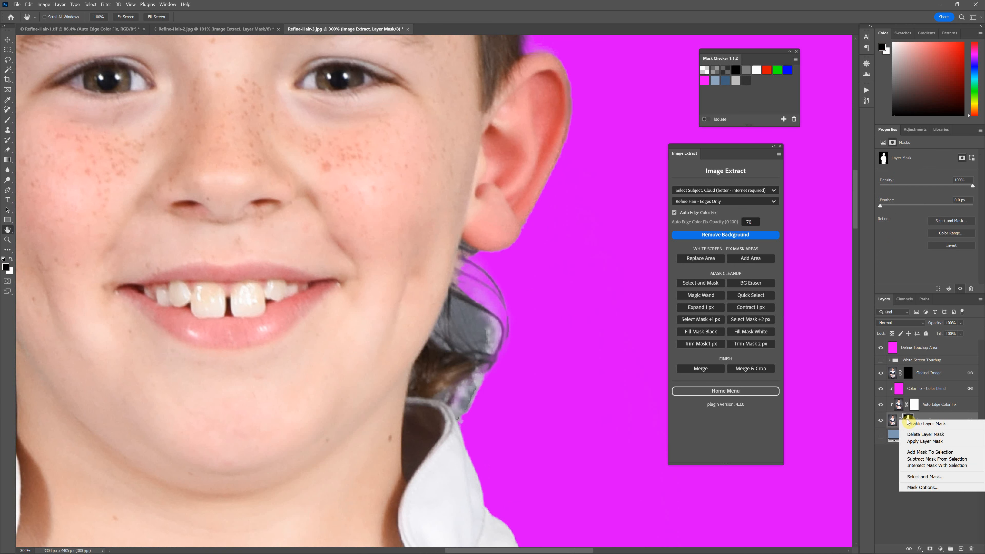
pyautogui.click(928, 478)
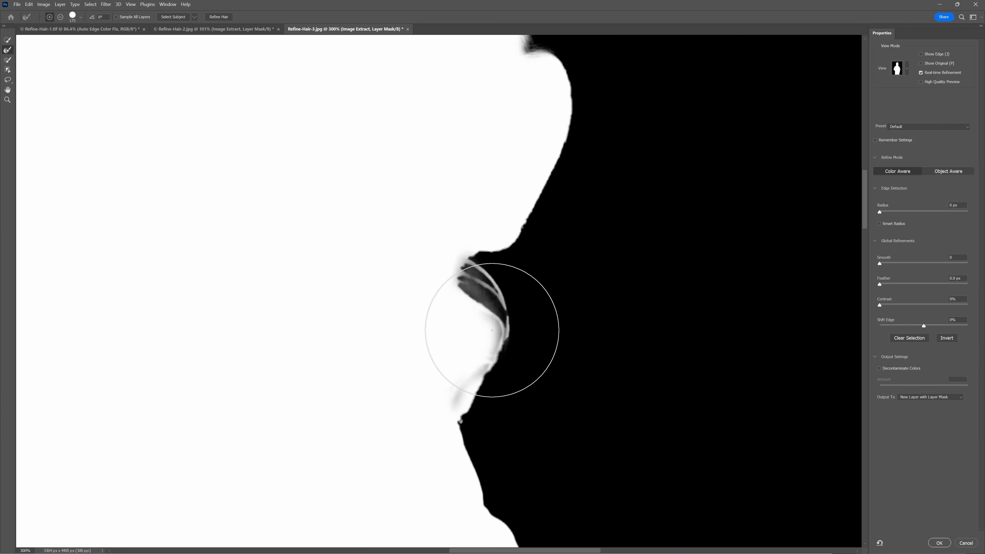
pyautogui.moveTo(496, 295)
pyautogui.mouseDown()
pyautogui.moveTo(491, 379)
pyautogui.moveTo(486, 339)
pyautogui.moveTo(504, 381)
pyautogui.mouseUp()
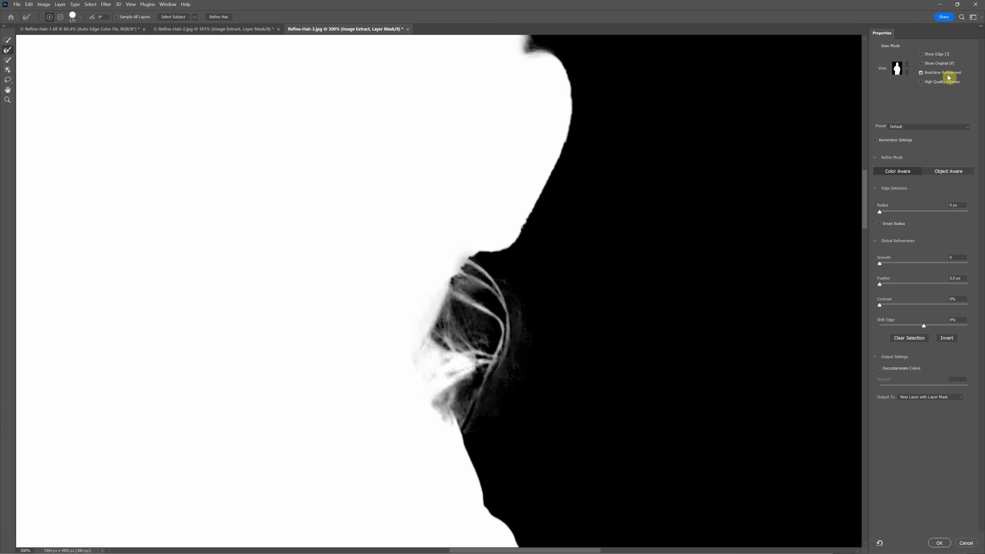
pyautogui.click(939, 542)
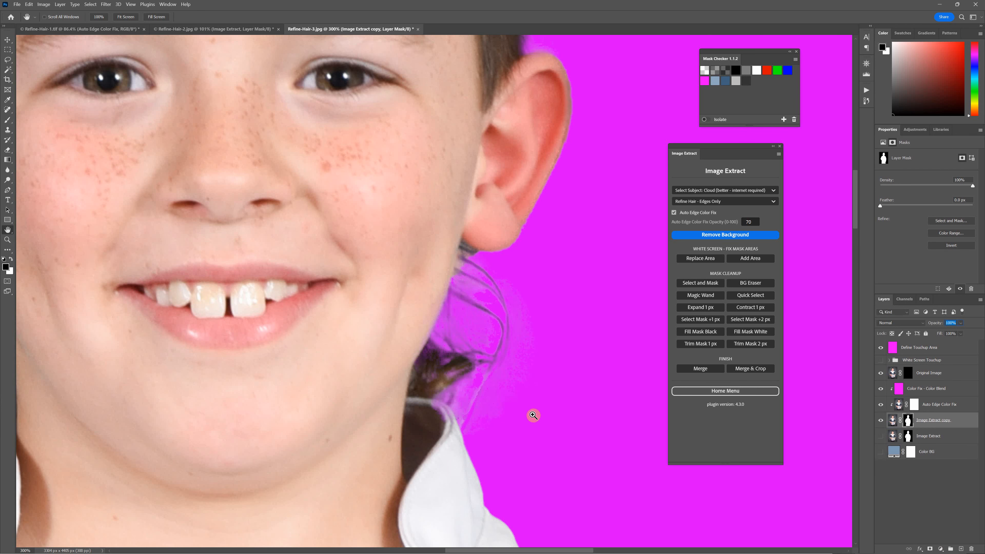
# Check the refined cutout on the full portrait and around the face and neck hair at 200% zoom
pyautogui.hotkey('ctrl', '0')
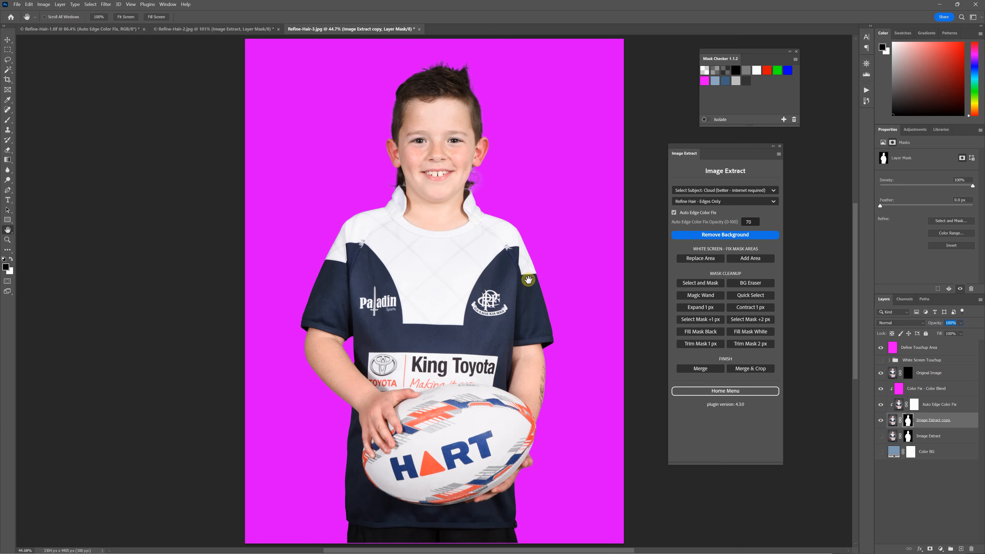
pyautogui.hotkey('ctrl', '+')
pyautogui.hotkey('ctrl', '+')
pyautogui.moveTo(856, 247); pyautogui.dragTo(848, 181)
pyautogui.hotkey('ctrl', '+')
pyautogui.hotkey('ctrl', '+')
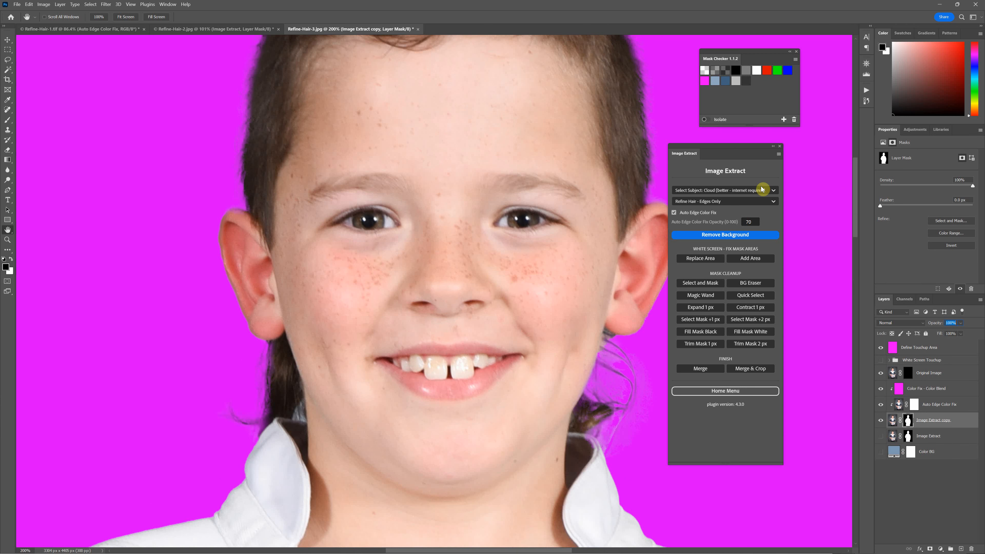
# Move the Image Extract panel clear of the ear, and brush black on the Auto Edge Color Fix layer's mask over the ear edges
pyautogui.moveTo(740, 153); pyautogui.dragTo(785, 167)
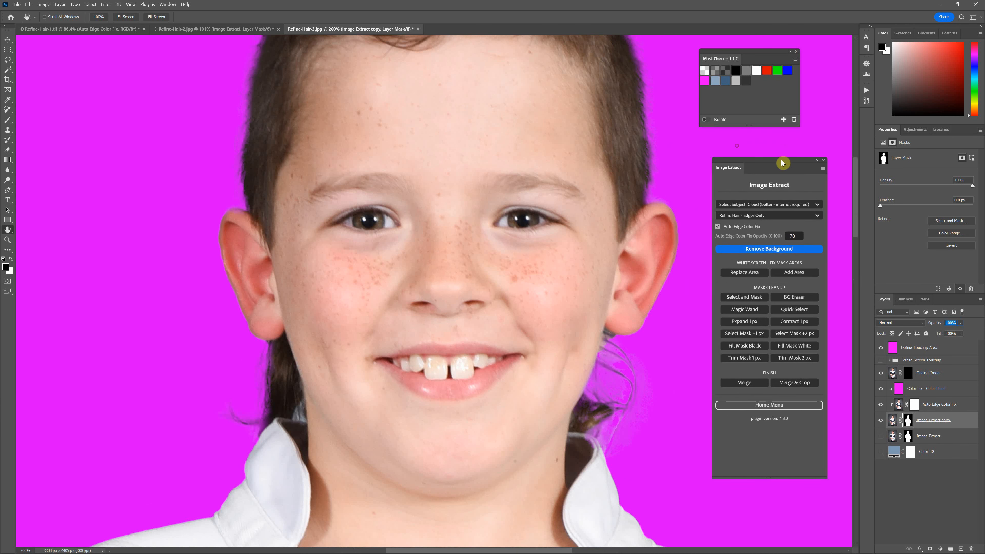
pyautogui.click(955, 406)
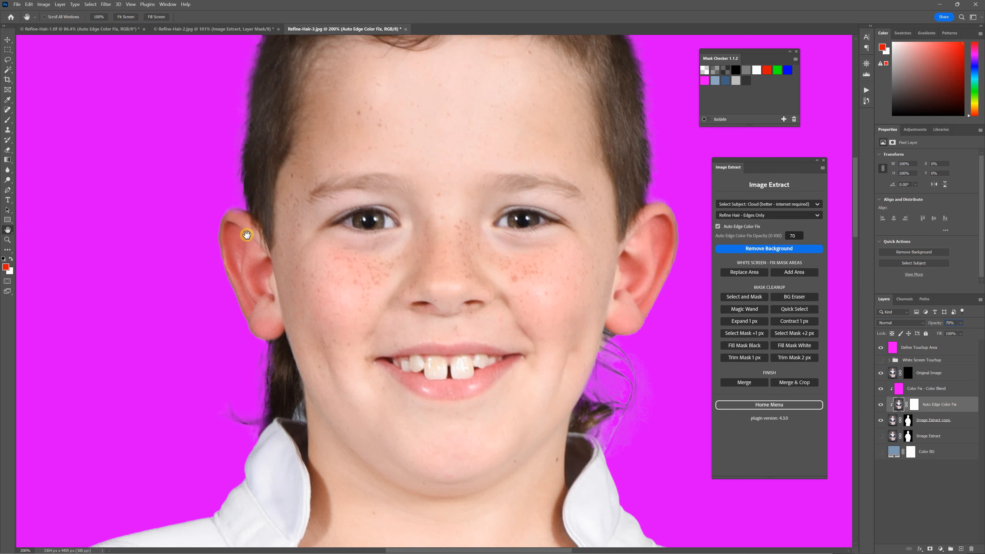
pyautogui.click(8, 119)
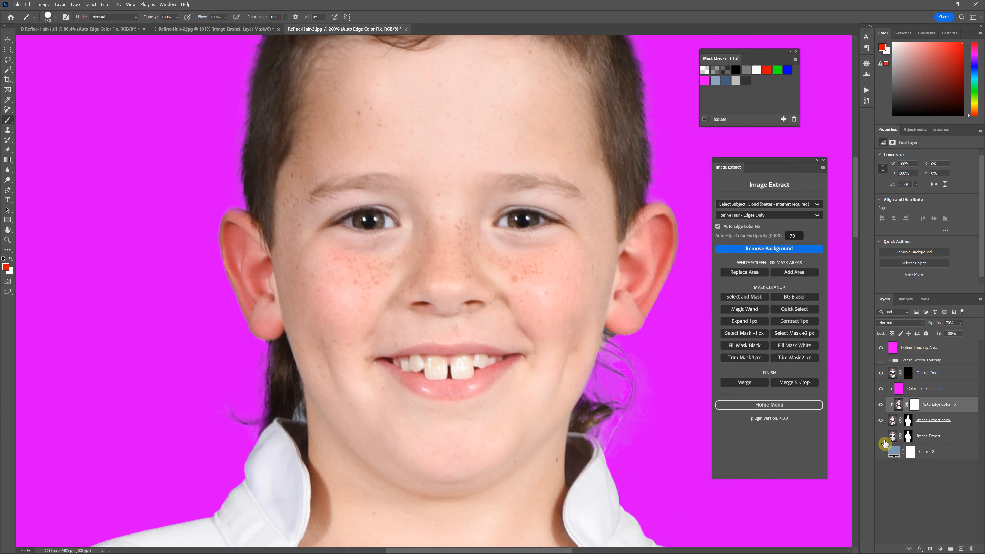
pyautogui.click(915, 405)
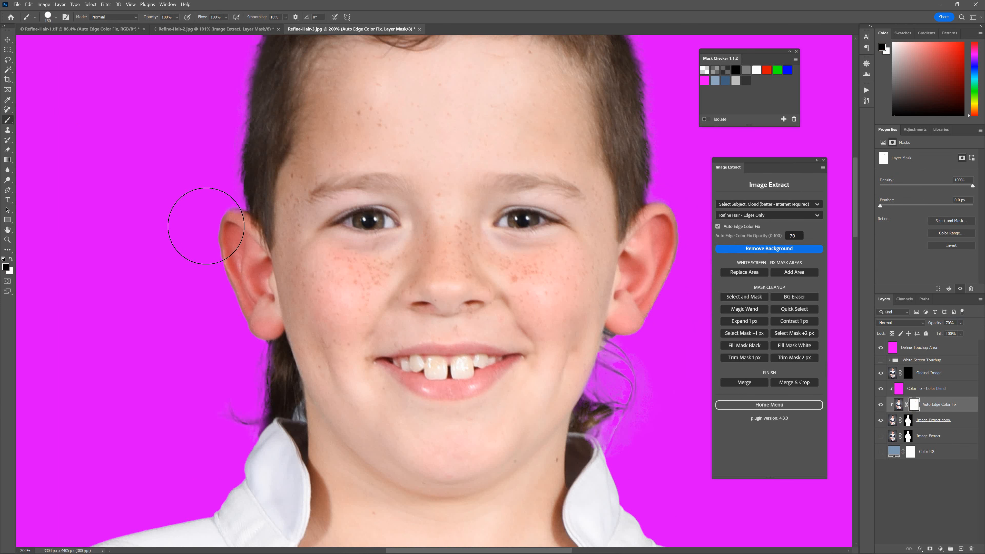
pyautogui.scroll(2, 473, 418)
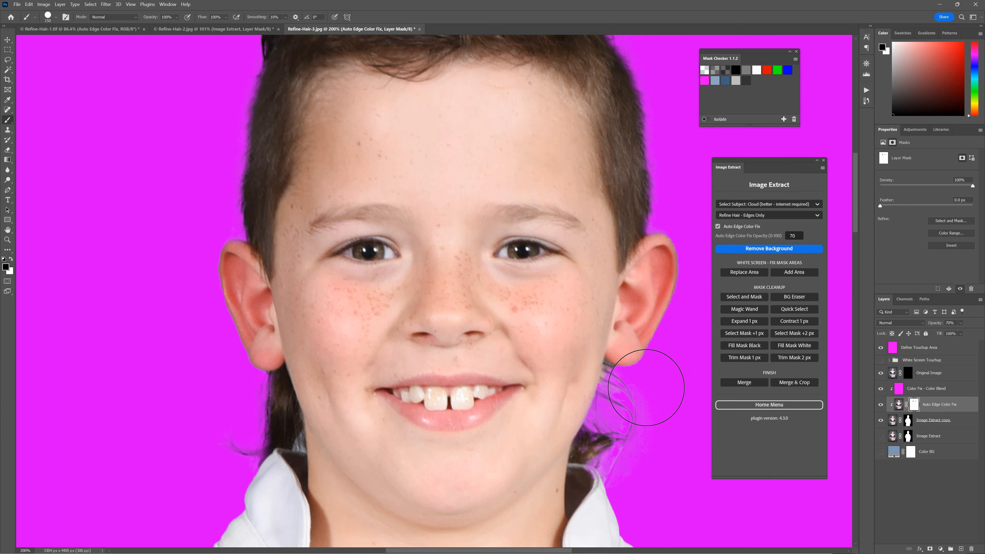
pyautogui.scroll(2, 656, 369)
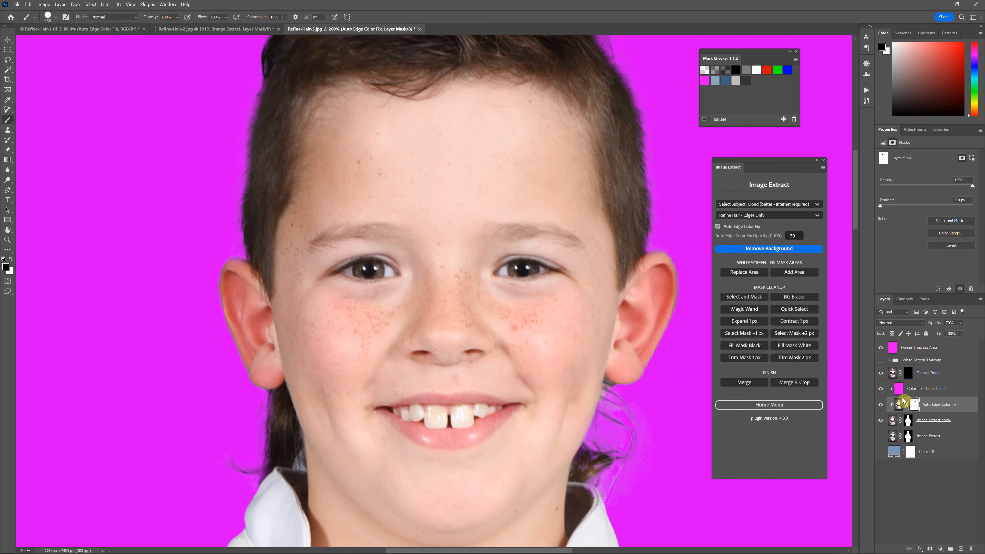
pyautogui.scroll(5, 659, 431)
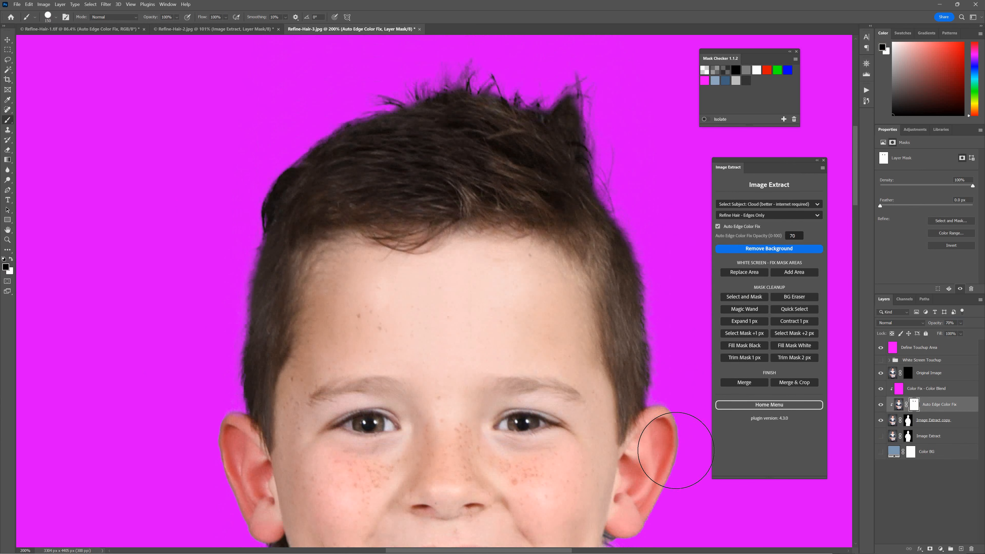
pyautogui.scroll(1, 676, 450)
# Review the cutouts in Refine-Hair-2.jpg, Refine-Hair-3.jpg and Refine-Hair-1.tif, examining the last one's long hair at 200% zoom
pyautogui.click(237, 29)
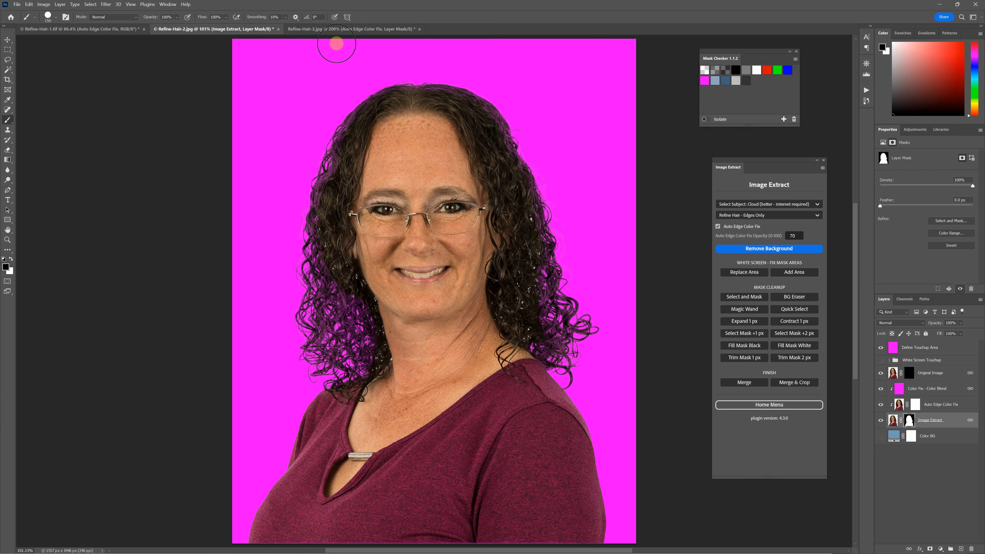
pyautogui.click(338, 29)
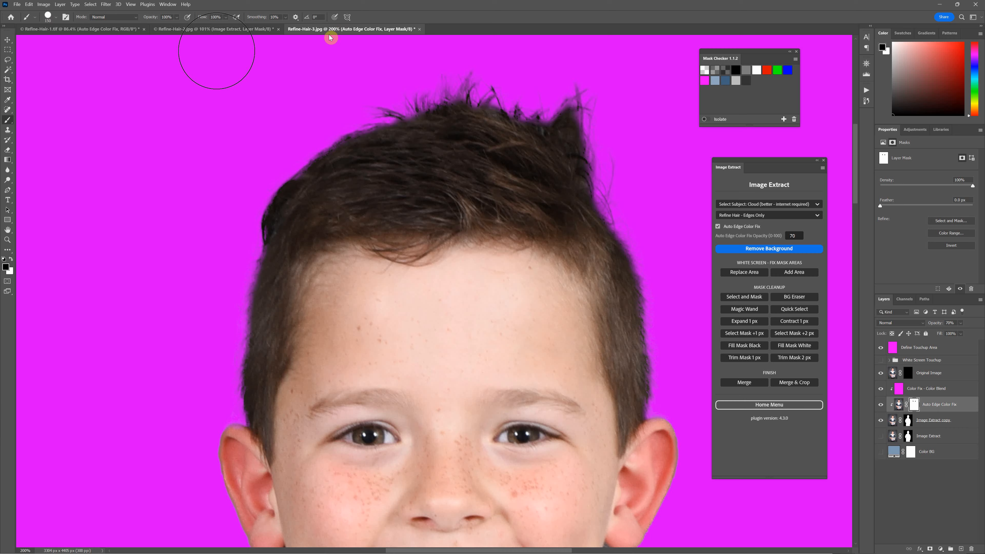
pyautogui.click(58, 30)
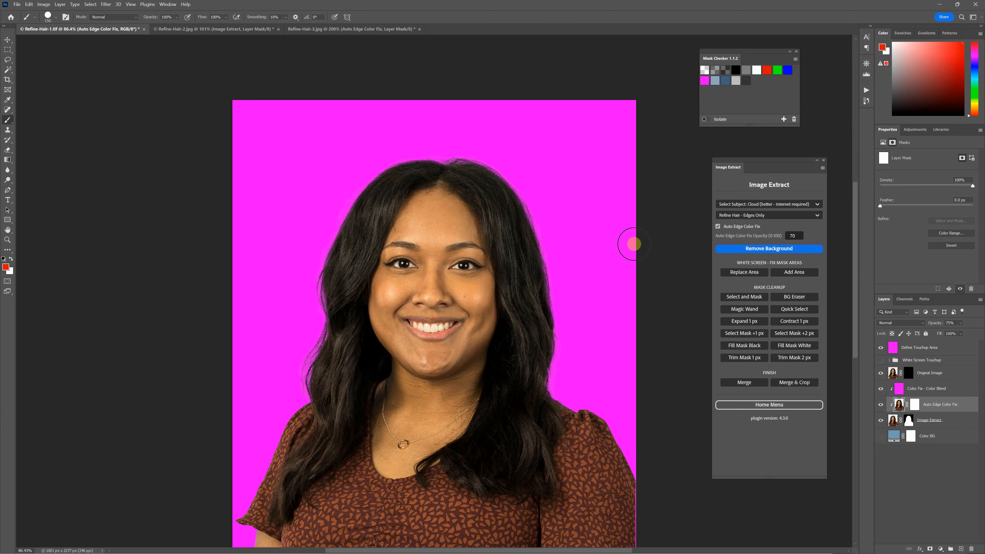
pyautogui.hotkey('ctrl', '+')
pyautogui.hotkey('ctrl', '+')
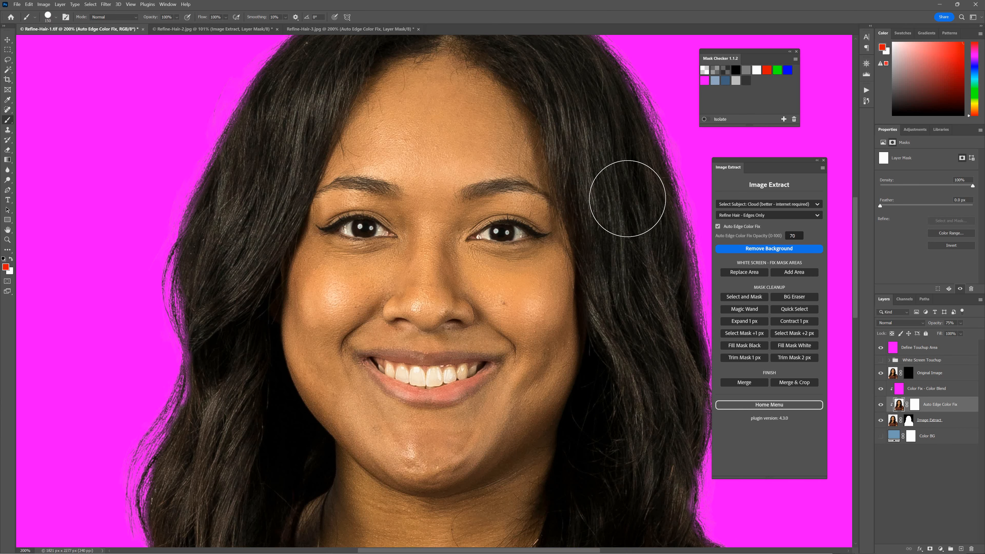
# Brush black on the Auto Edge Color Fix layer's mask along the outer hair edge on the right side of the portrait, from cheek to shoulder
pyautogui.press('h')
pyautogui.moveTo(635, 192)
pyautogui.mouseDown()
pyautogui.moveTo(412, 139)
pyautogui.moveTo(417, 92)
pyautogui.mouseUp()
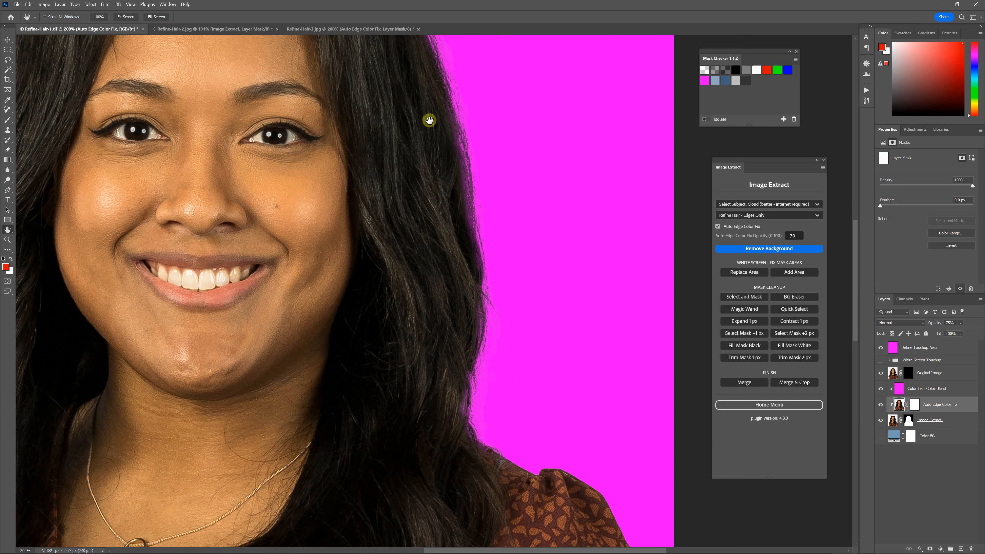
pyautogui.click(916, 405)
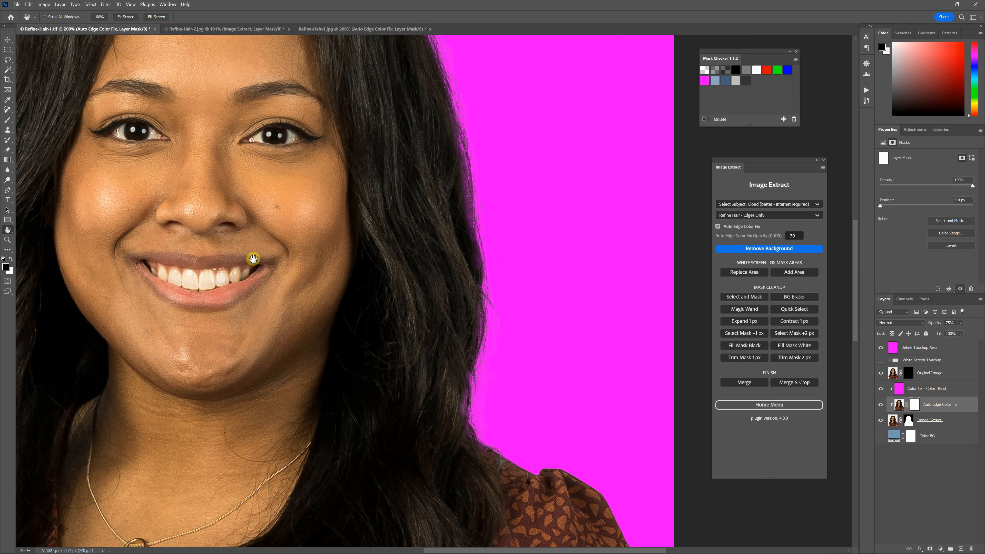
pyautogui.press('b')
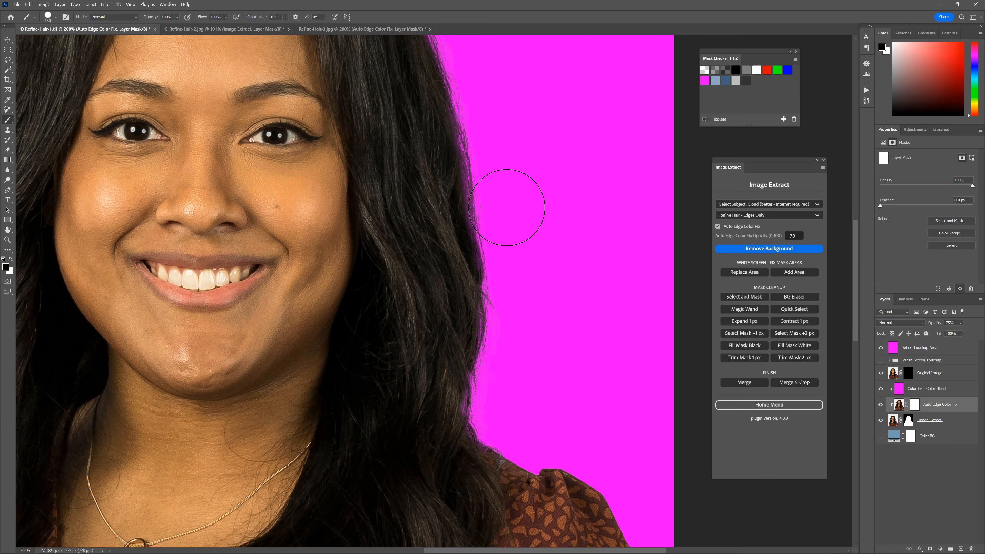
pyautogui.moveTo(508, 204)
pyautogui.mouseDown()
pyautogui.moveTo(474, 184)
pyautogui.moveTo(491, 304)
pyautogui.moveTo(489, 211)
pyautogui.moveTo(487, 396)
pyautogui.mouseUp()
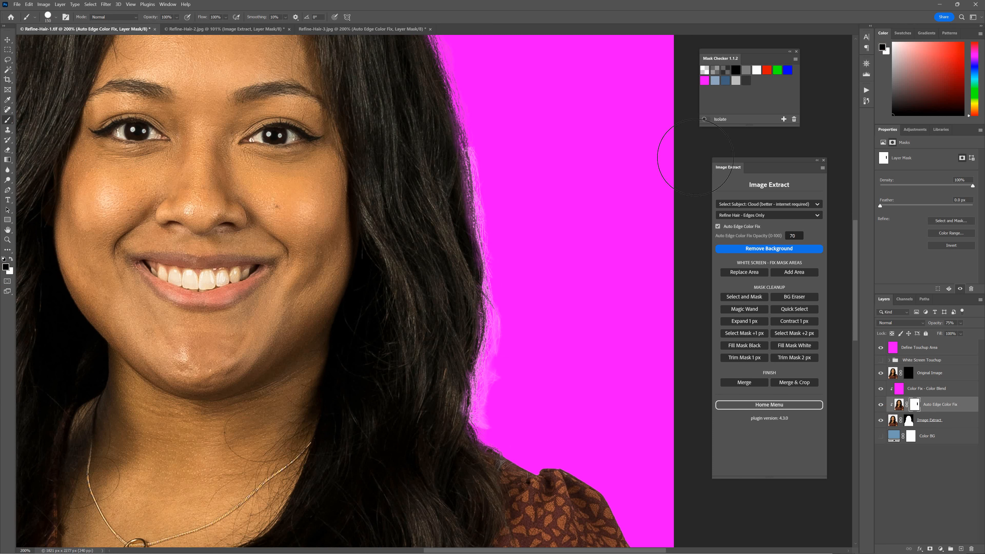
# Set the Mask Checker background to dark blue, and extend the black brushing on the Auto Edge Color Fix mask along the upper right hair edge to the crown
pyautogui.click(725, 80)
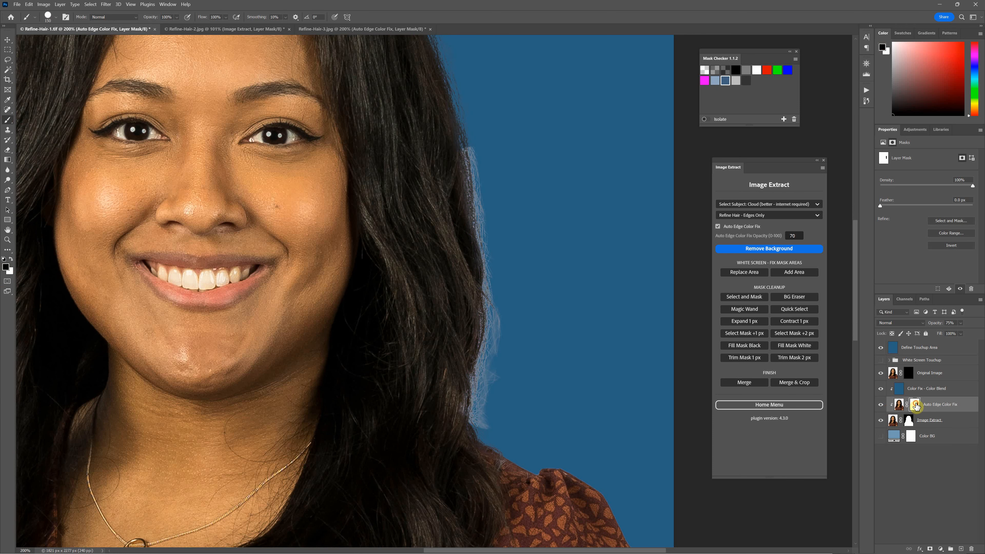
pyautogui.scroll(5, 528, 308)
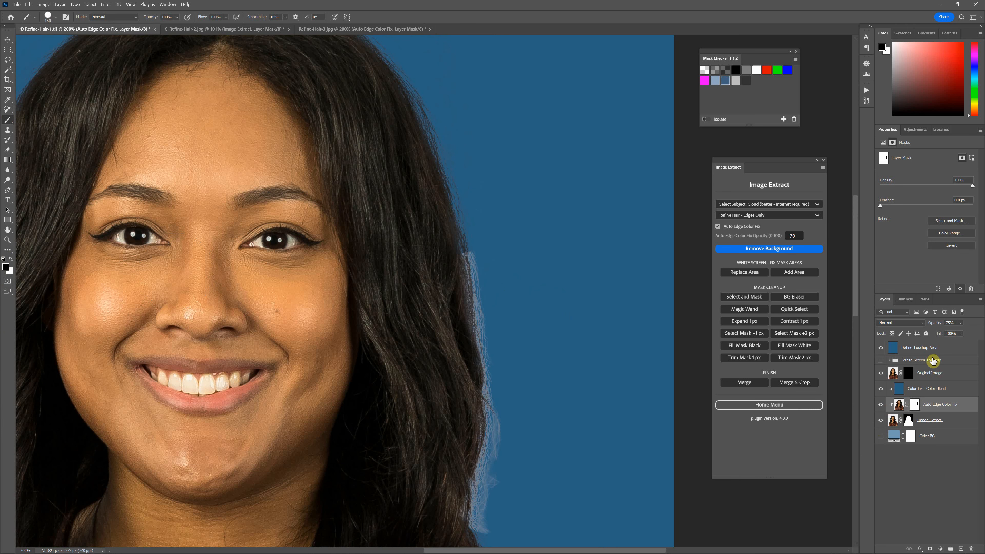
pyautogui.scroll(2, 505, 341)
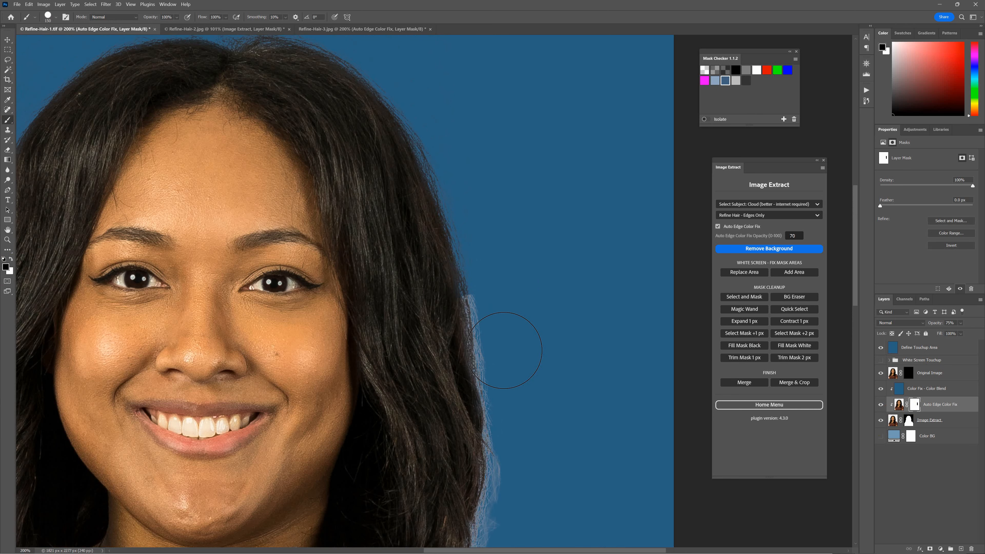
pyautogui.moveTo(424, 156)
pyautogui.mouseDown()
pyautogui.moveTo(443, 194)
pyautogui.moveTo(368, 73)
pyautogui.mouseUp()
pyautogui.scroll(3, 515, 279)
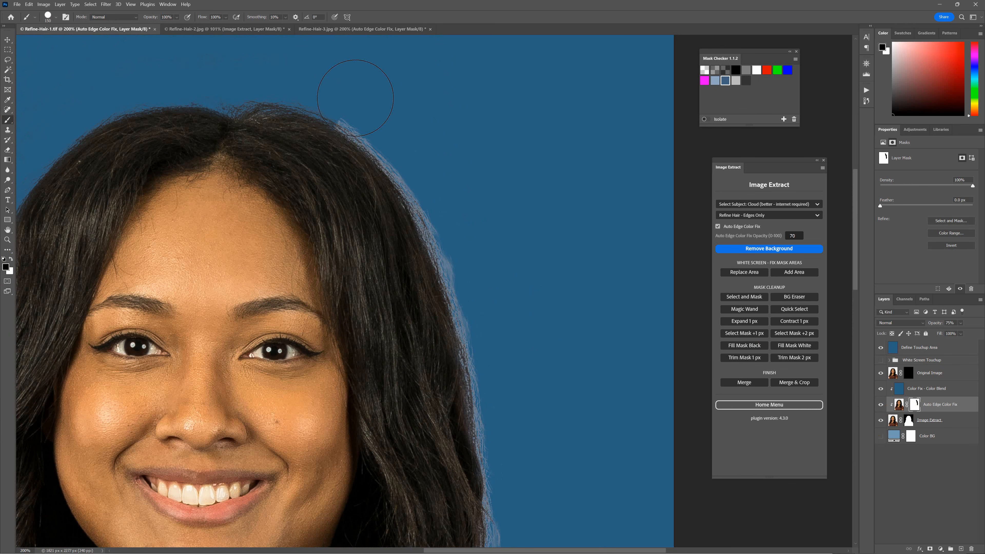
pyautogui.moveTo(374, 119)
pyautogui.mouseDown()
pyautogui.moveTo(293, 101)
pyautogui.moveTo(245, 97)
pyautogui.mouseUp()
pyautogui.scroll(-4, 636, 238)
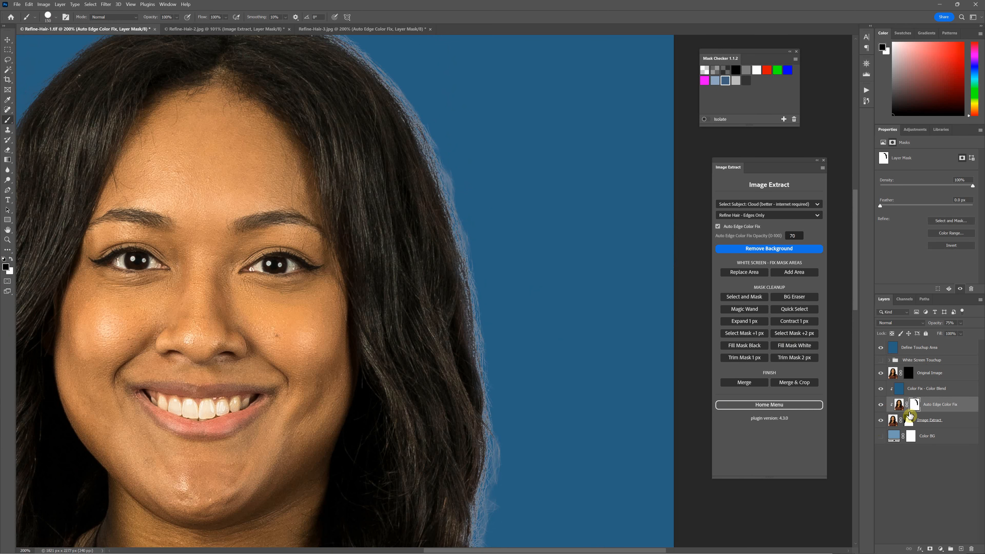
# View the whole portrait, inspect the Image Extract layer's mask on its own in black and white, and return to the layer's image
pyautogui.hotkey('ctrl', '0')
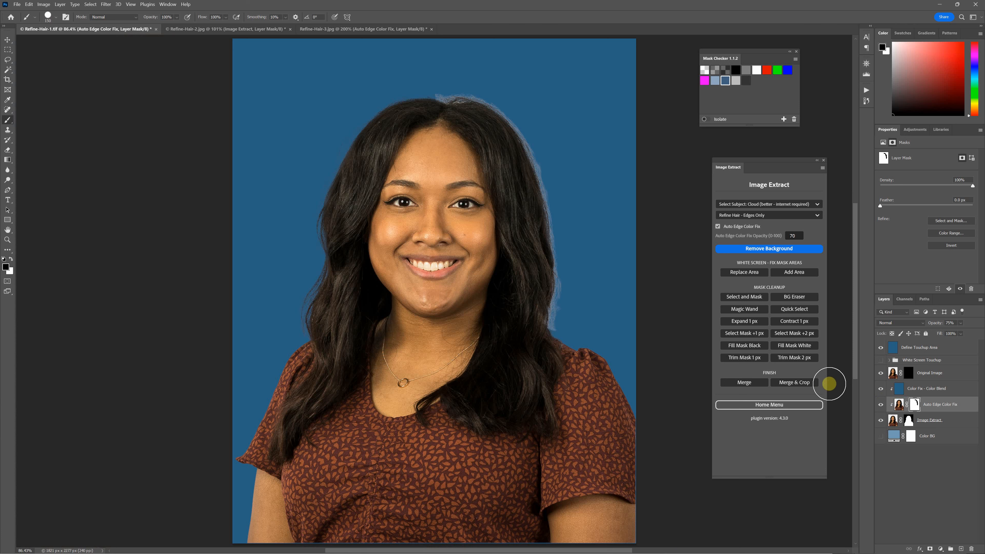
pyautogui.click(91, 5)
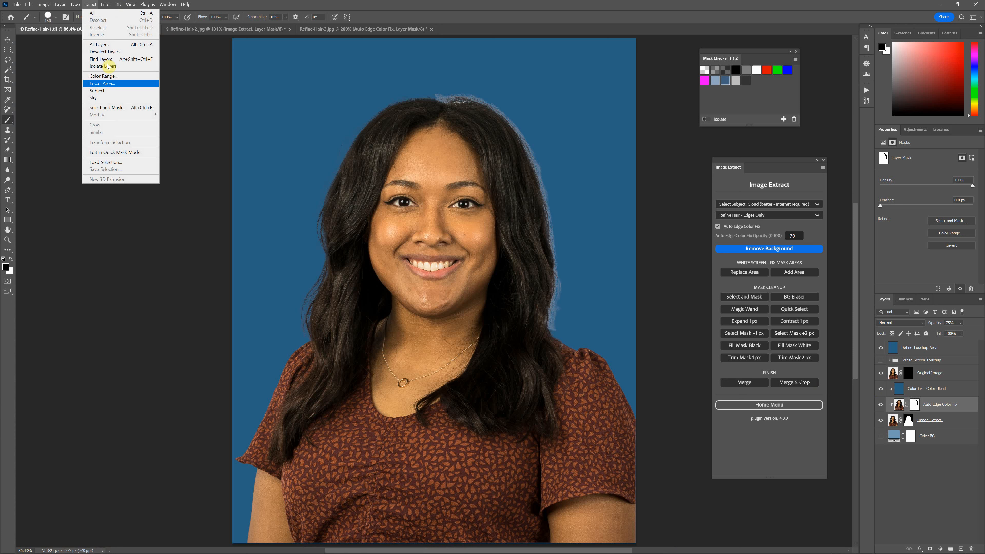
pyautogui.click(297, 6)
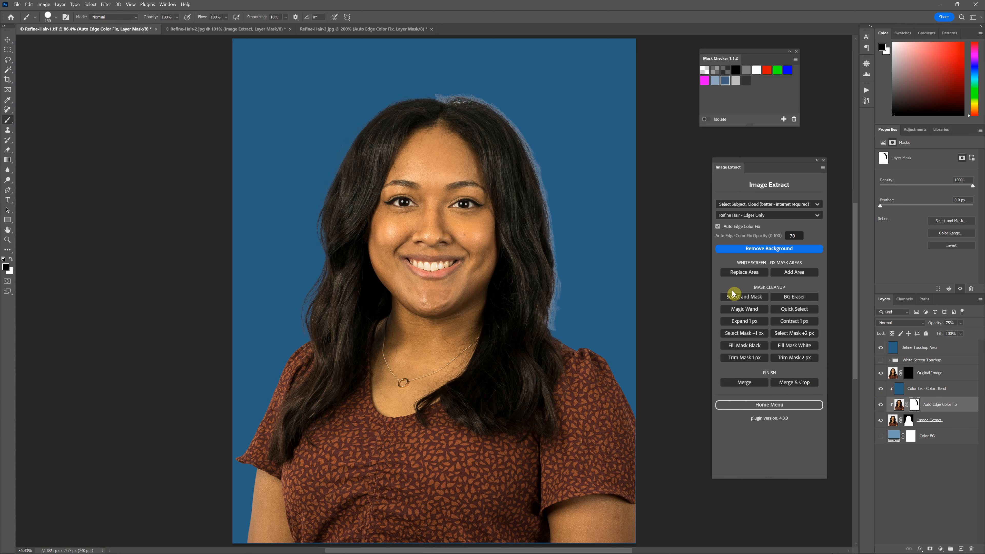
pyautogui.keyDown('alt'); pyautogui.click(909, 422); pyautogui.keyUp('alt')
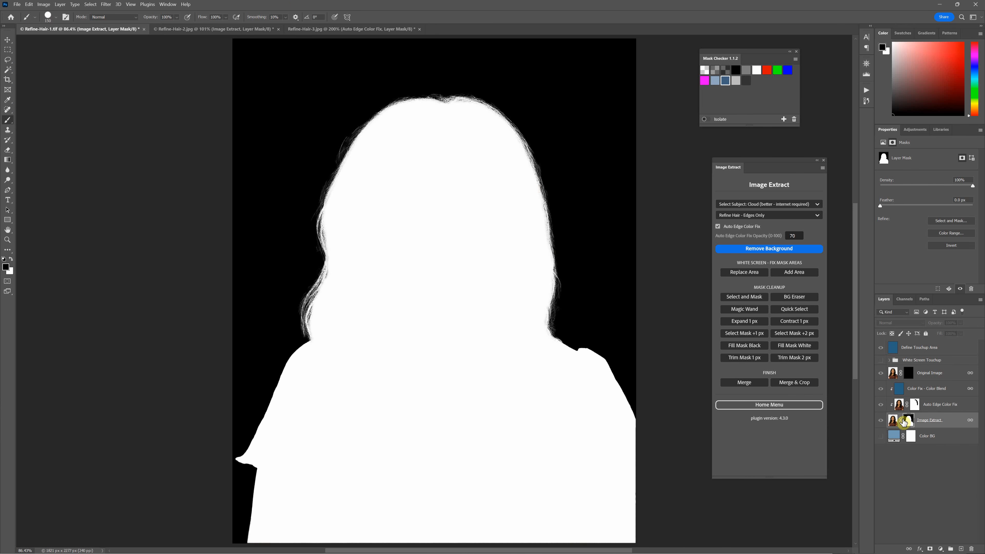
pyautogui.click(895, 421)
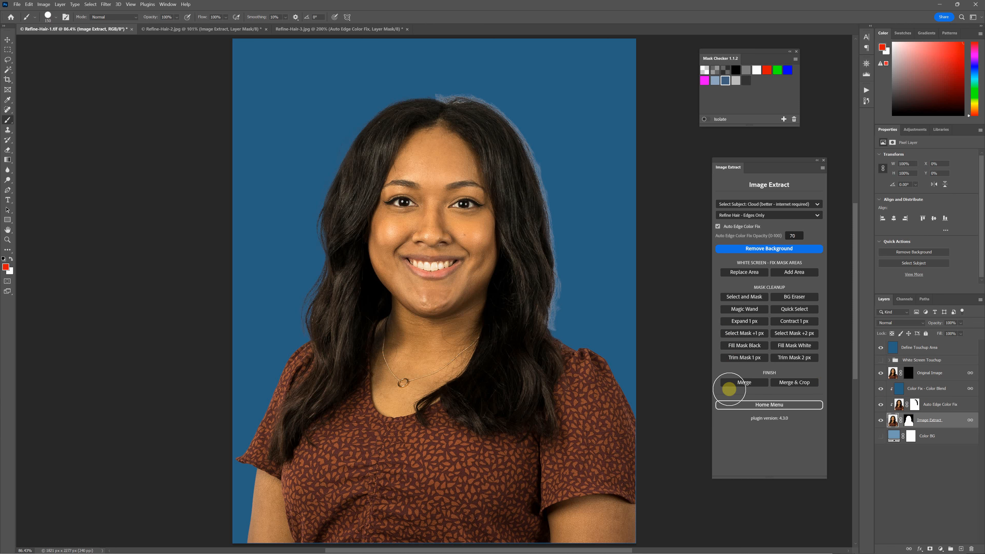
# Move the floating Image Extract panel closer to the portrait, away from the layer list
pyautogui.moveTo(777, 160); pyautogui.dragTo(752, 169)
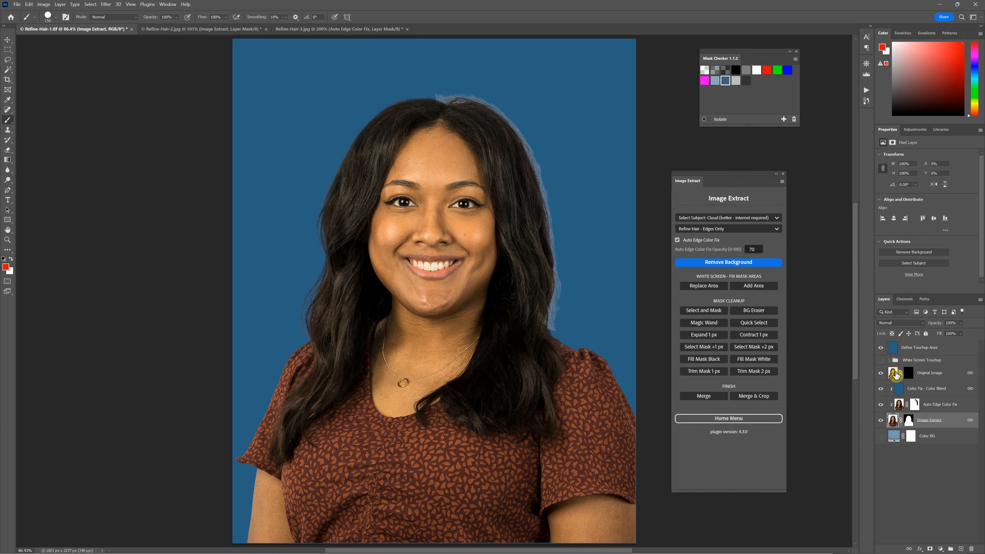
pyautogui.click(843, 364)
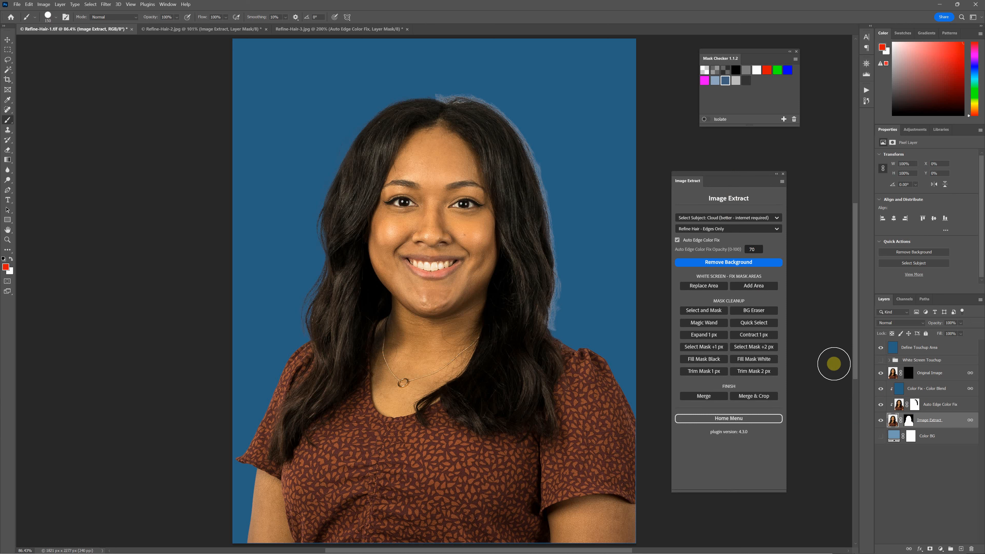